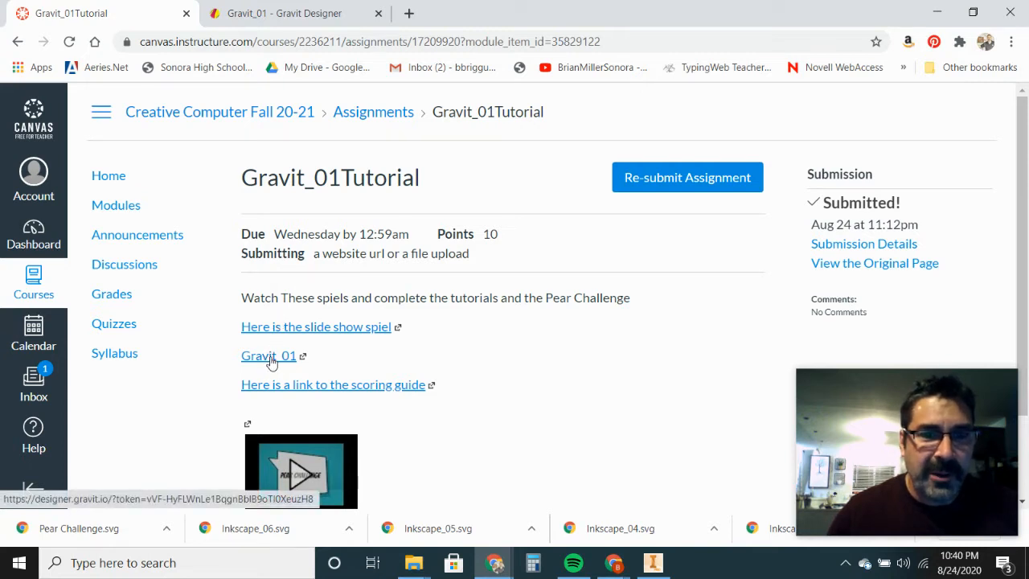
Step: Bring the shared Gravit_01 zigzag design window forward and close its red view-only sharing notice
{"action": "left_click", "coordinate": [613, 564]}
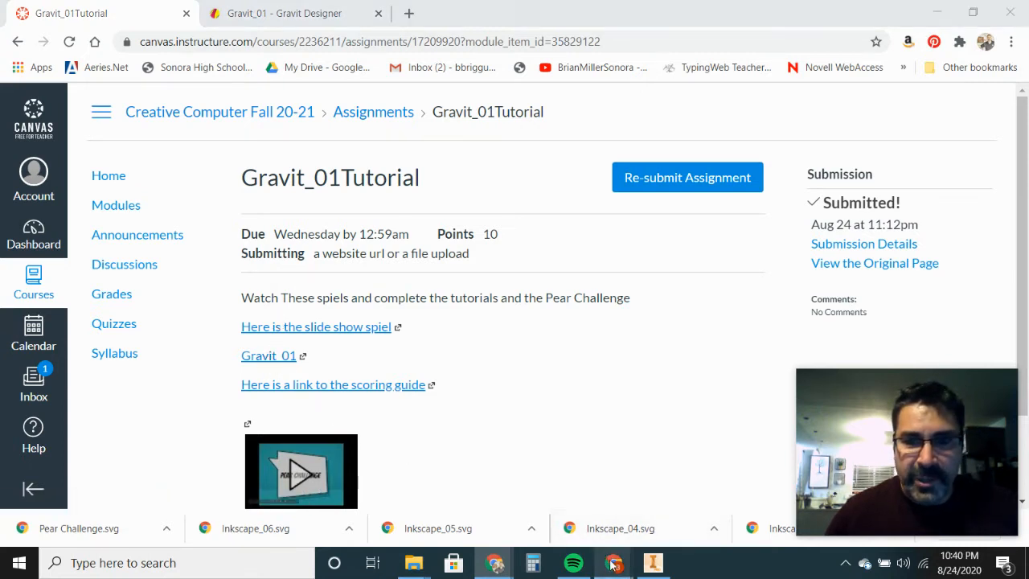
{"action": "left_click", "coordinate": [646, 510]}
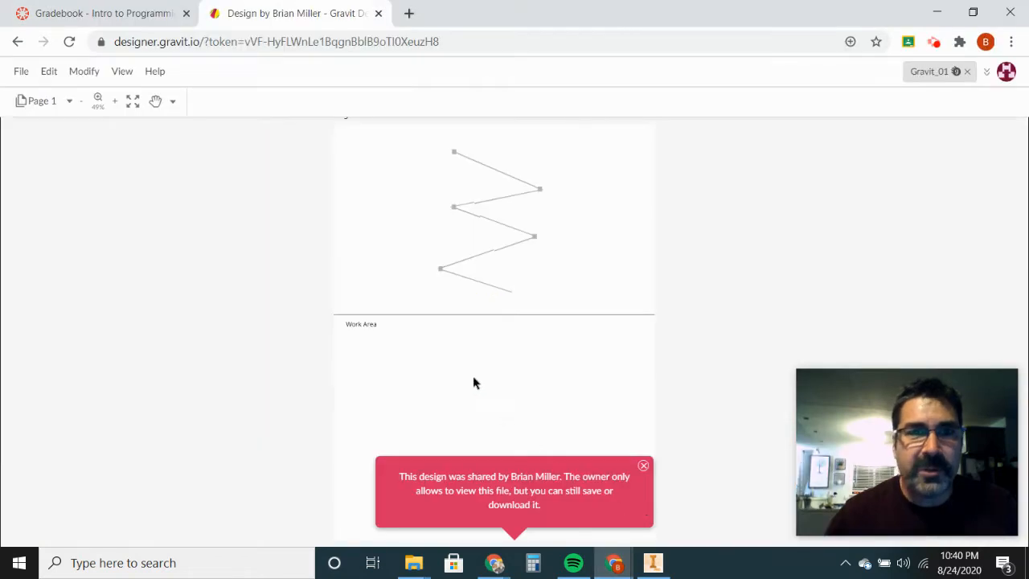
{"action": "scroll", "coordinate": [348, 269], "scroll_direction": "up", "scroll_amount": 2}
{"action": "scroll", "coordinate": [359, 271], "scroll_direction": "down", "scroll_amount": 1}
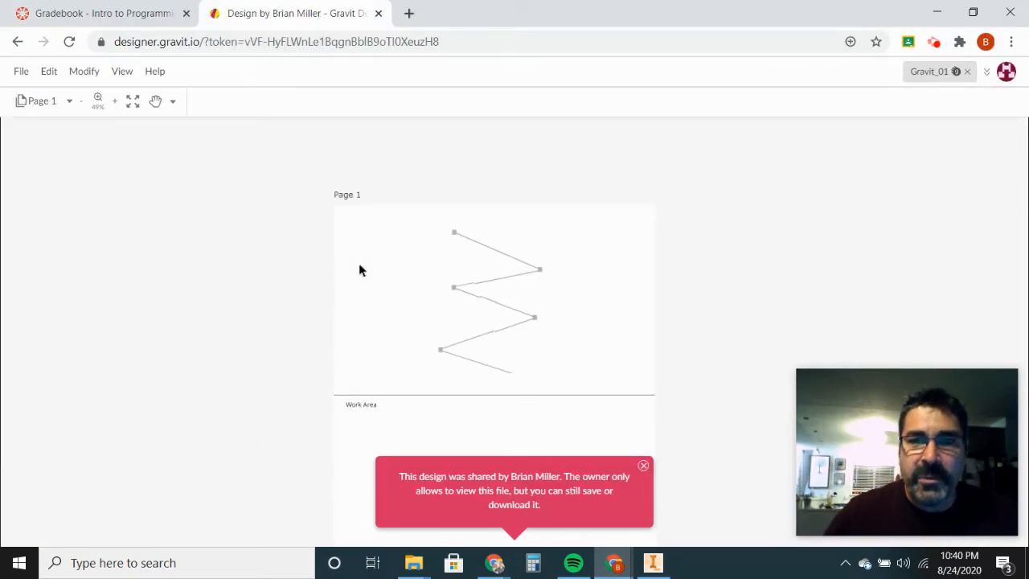
{"action": "left_click", "coordinate": [643, 467]}
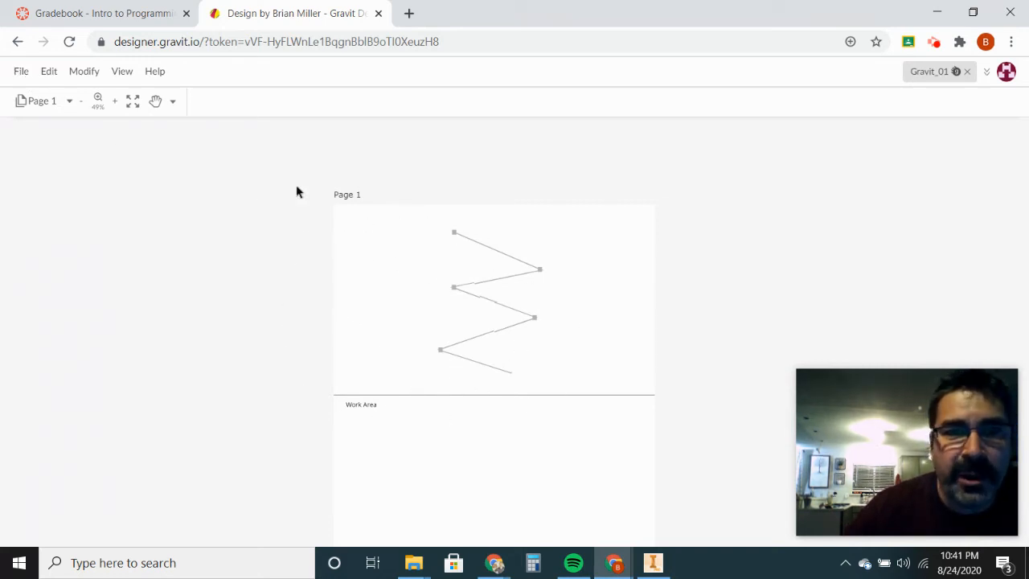
{"action": "left_click", "coordinate": [20, 74]}
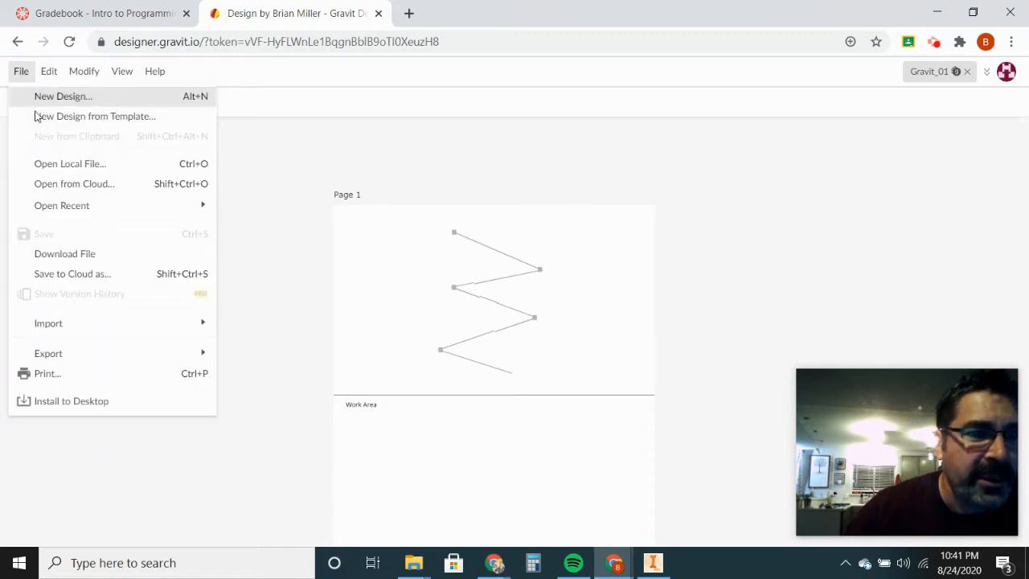
Step: Save a cloud copy in the Vector Tutorials folder named Gravit_01 followed by the student's name
{"action": "left_click", "coordinate": [72, 274]}
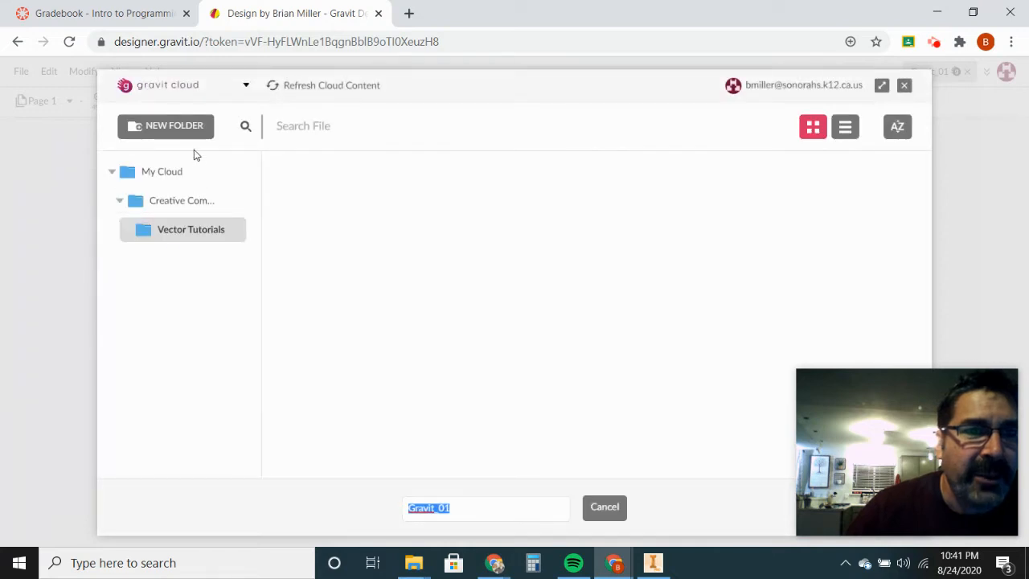
{"action": "left_click", "coordinate": [169, 202]}
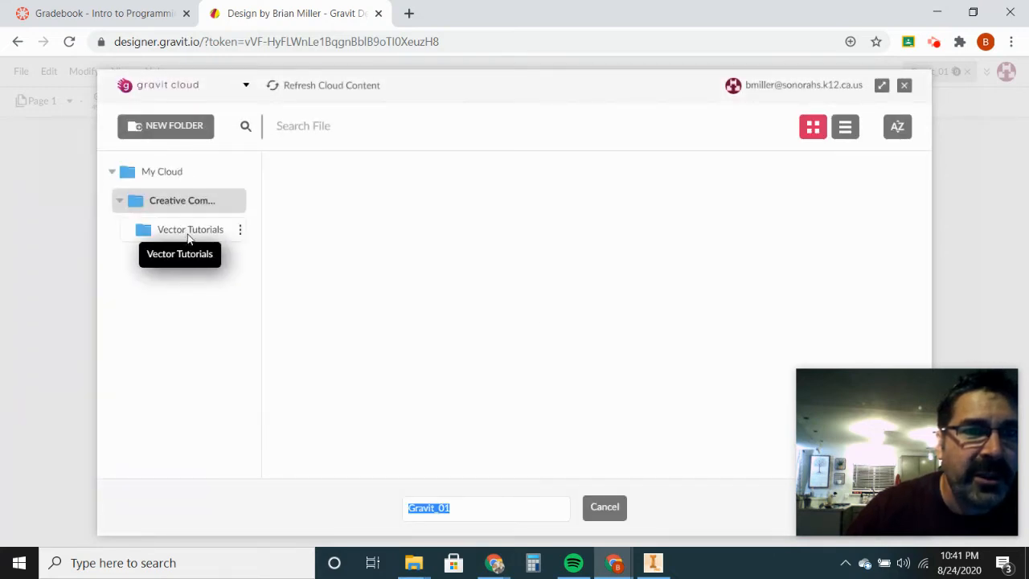
{"action": "left_click", "coordinate": [192, 233]}
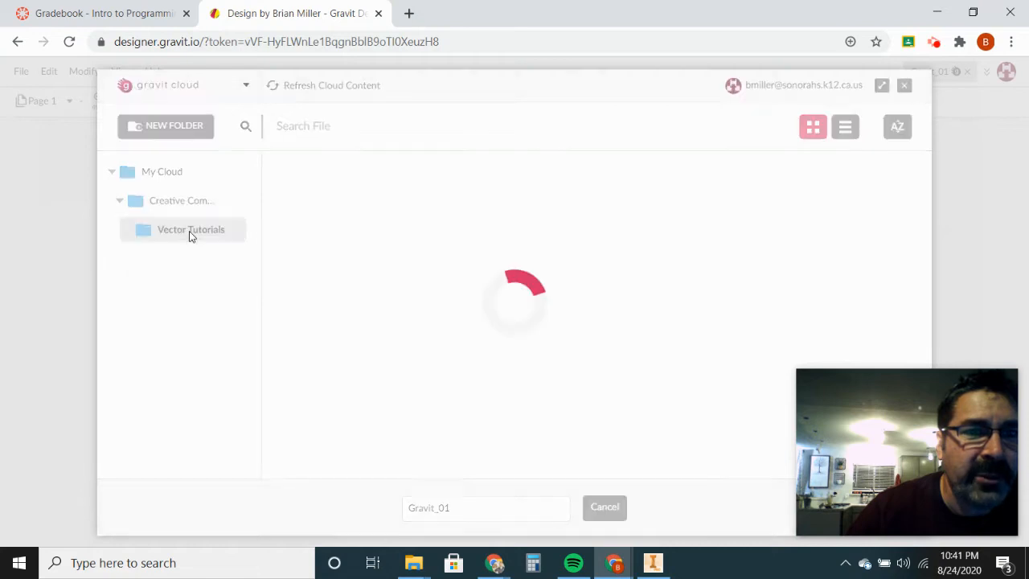
{"action": "left_click", "coordinate": [459, 510]}
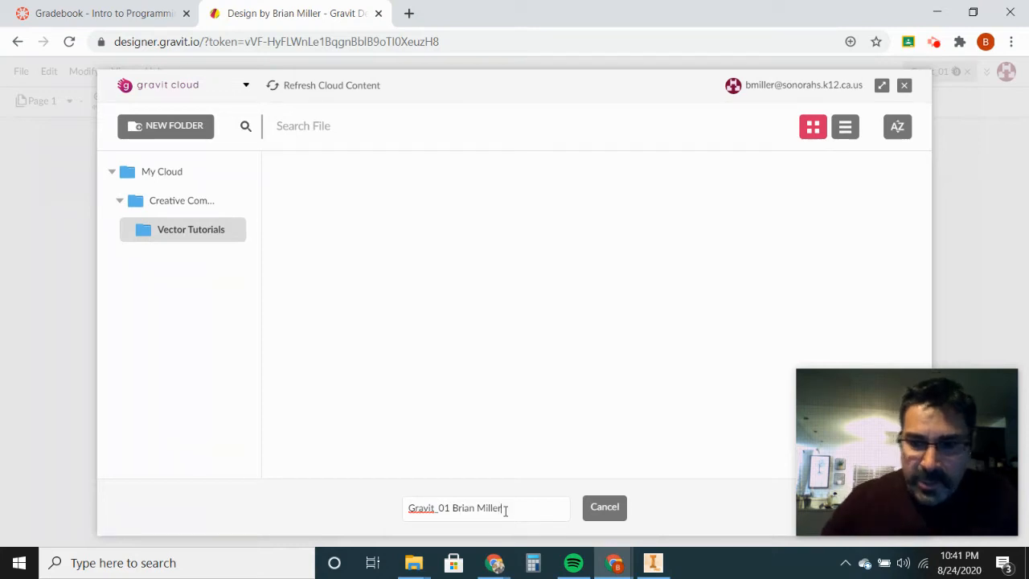
{"action": "key", "text": "Return"}
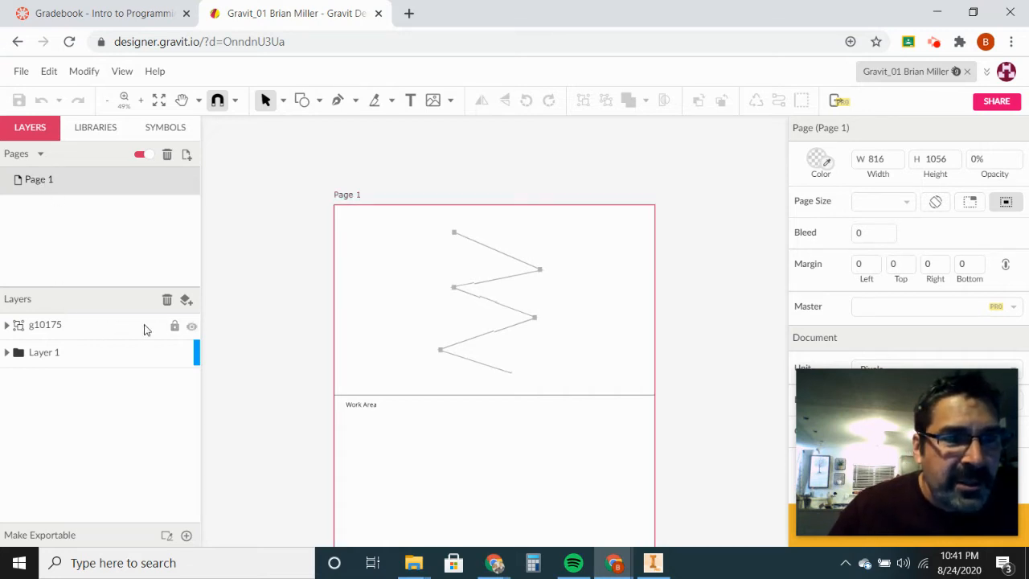
Step: Add a new layer, make it the active layer, and zoom in slightly on the page
{"action": "left_click", "coordinate": [186, 301]}
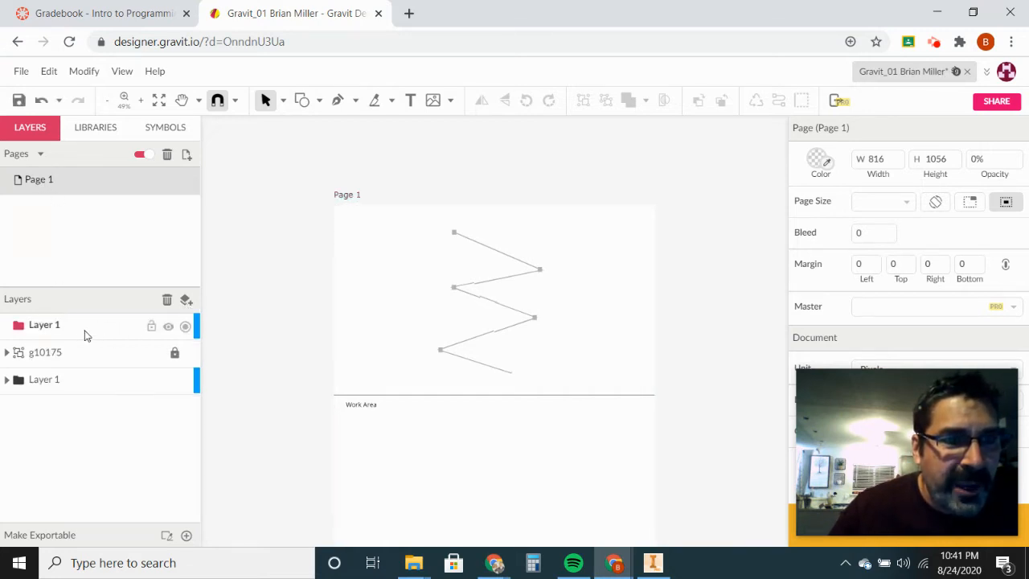
{"action": "left_click", "coordinate": [86, 335]}
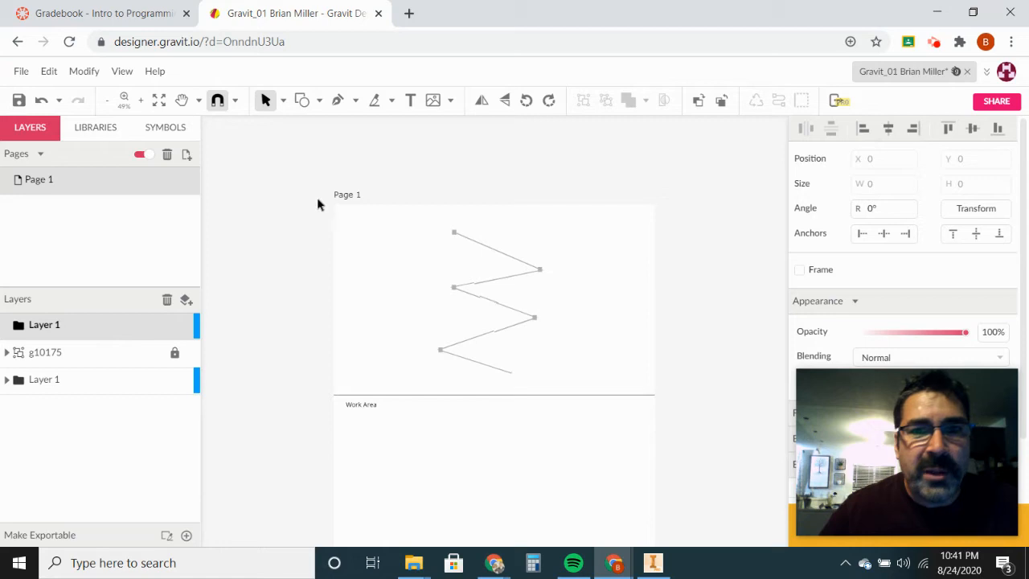
{"action": "left_click", "coordinate": [141, 100]}
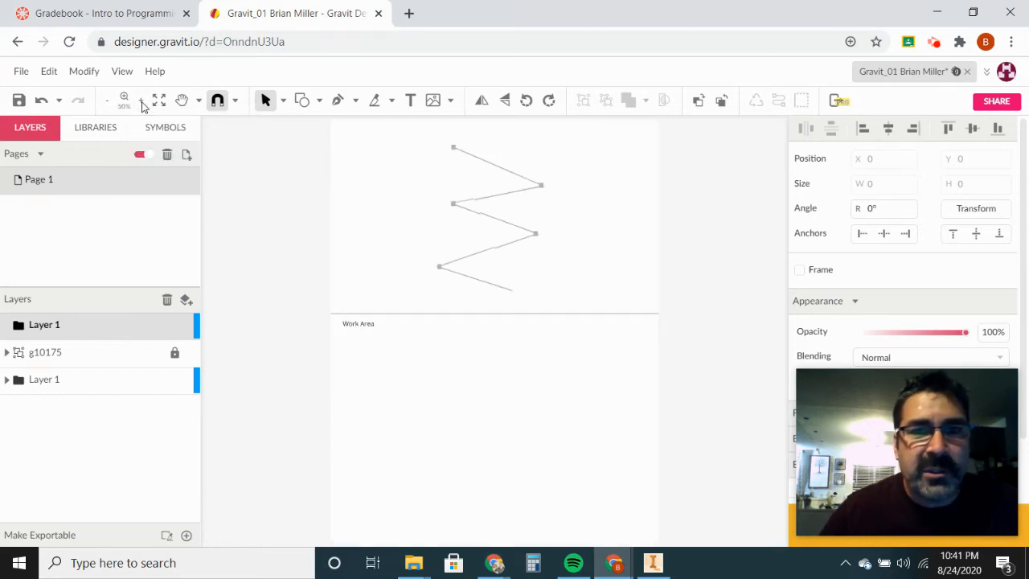
Step: Pen-trace the zigzag's six vertices from the top point to the bottom-right end
{"action": "left_click", "coordinate": [339, 104]}
{"action": "scroll", "coordinate": [352, 126], "scroll_direction": "up", "scroll_amount": 1}
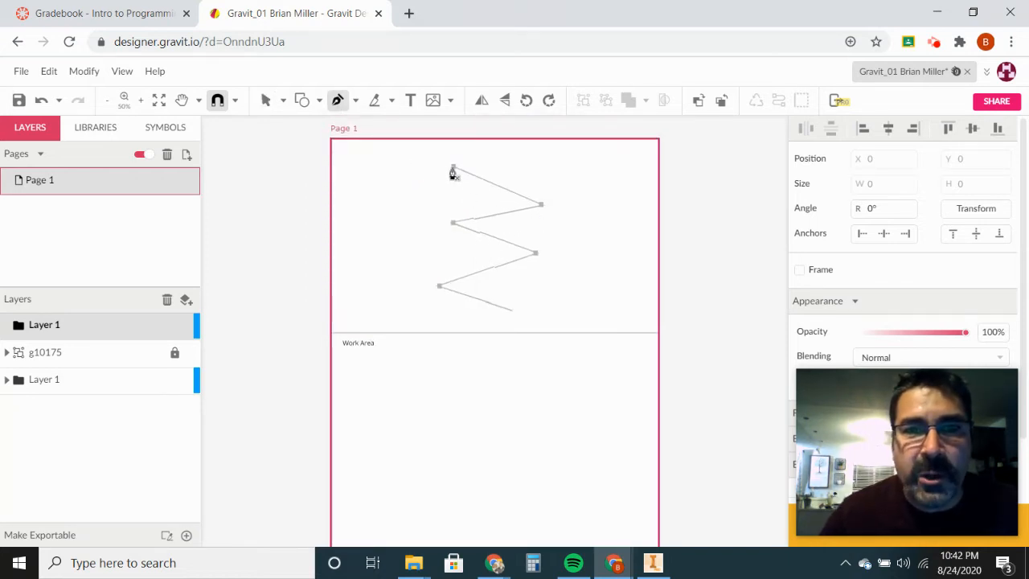
{"action": "left_click", "coordinate": [453, 169]}
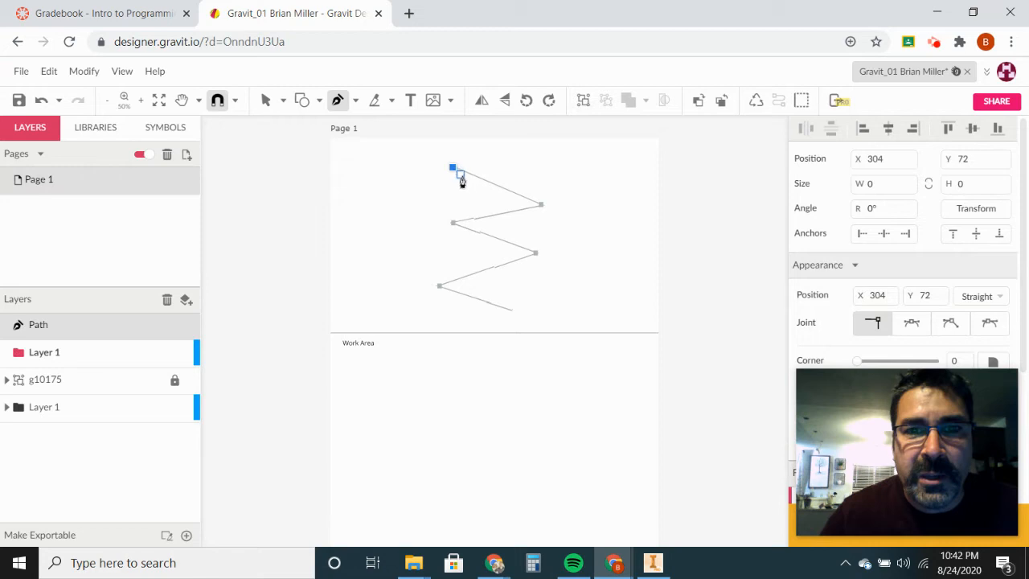
{"action": "left_click", "coordinate": [541, 205]}
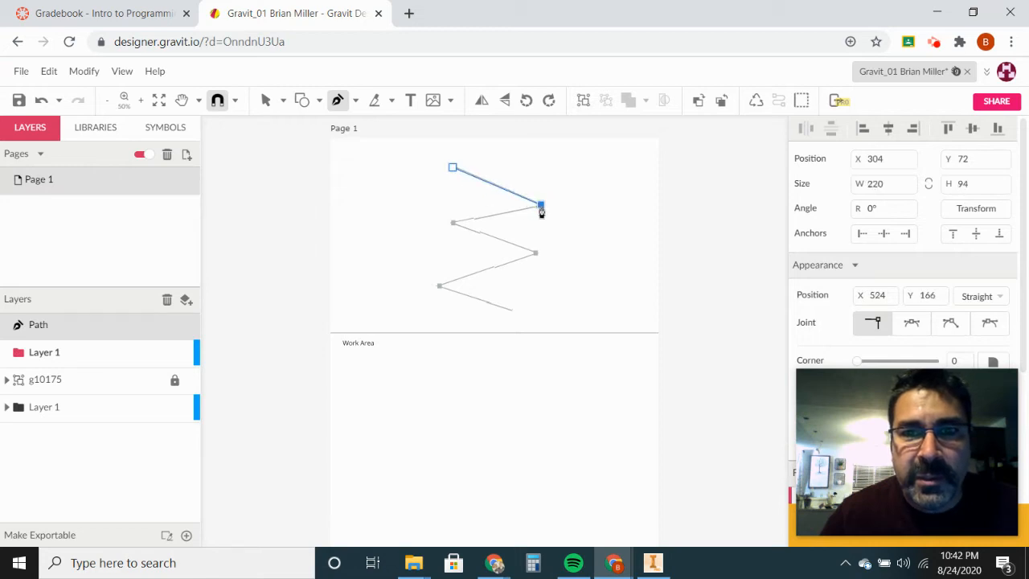
{"action": "left_click", "coordinate": [453, 224]}
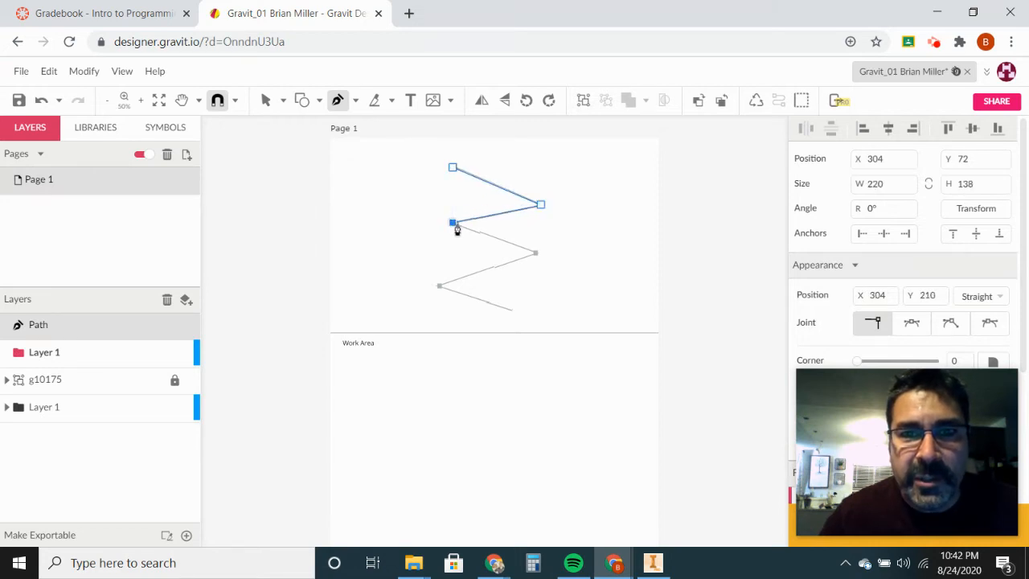
{"action": "left_click", "coordinate": [540, 255]}
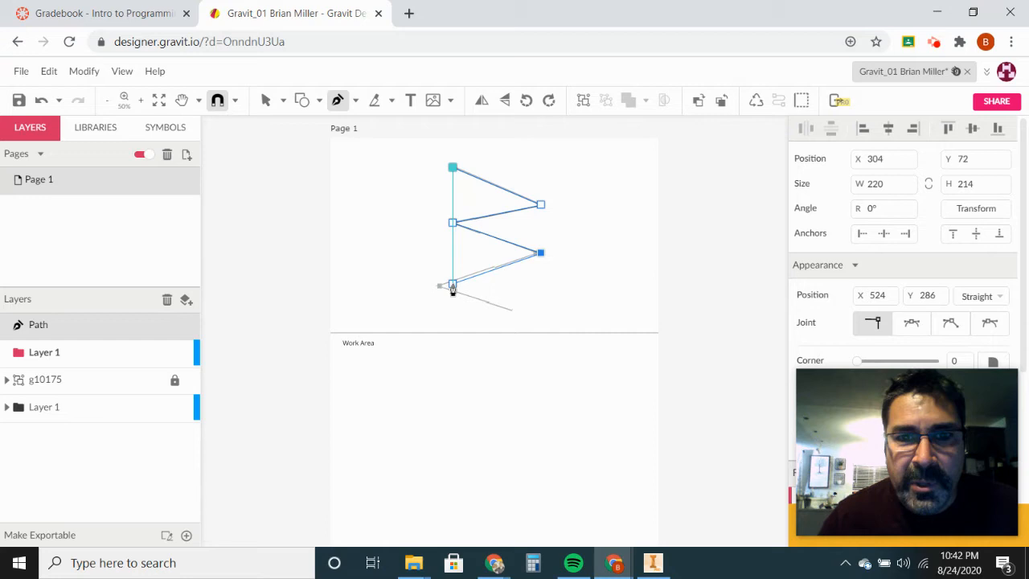
{"action": "left_click", "coordinate": [452, 286]}
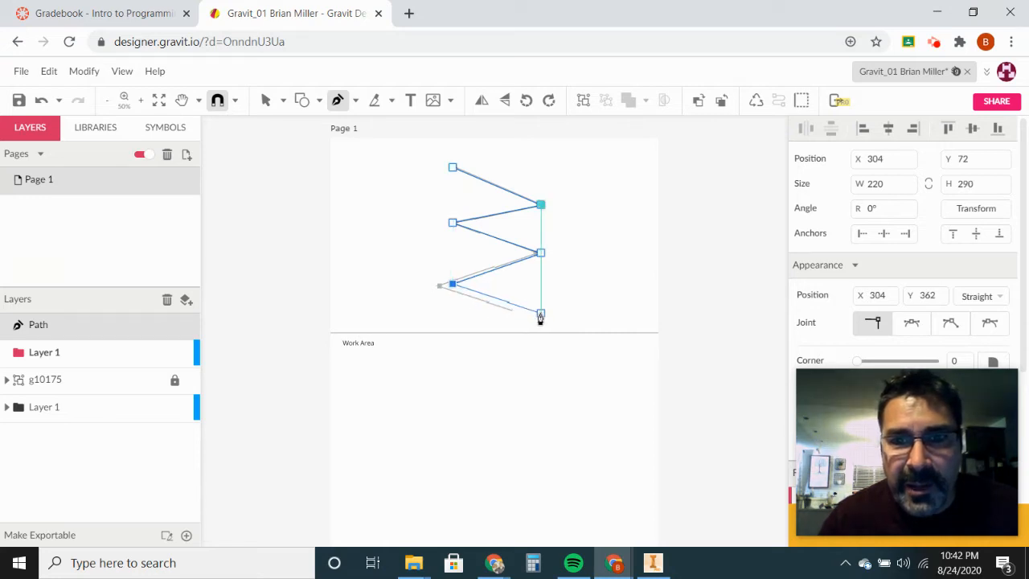
{"action": "left_click", "coordinate": [541, 314]}
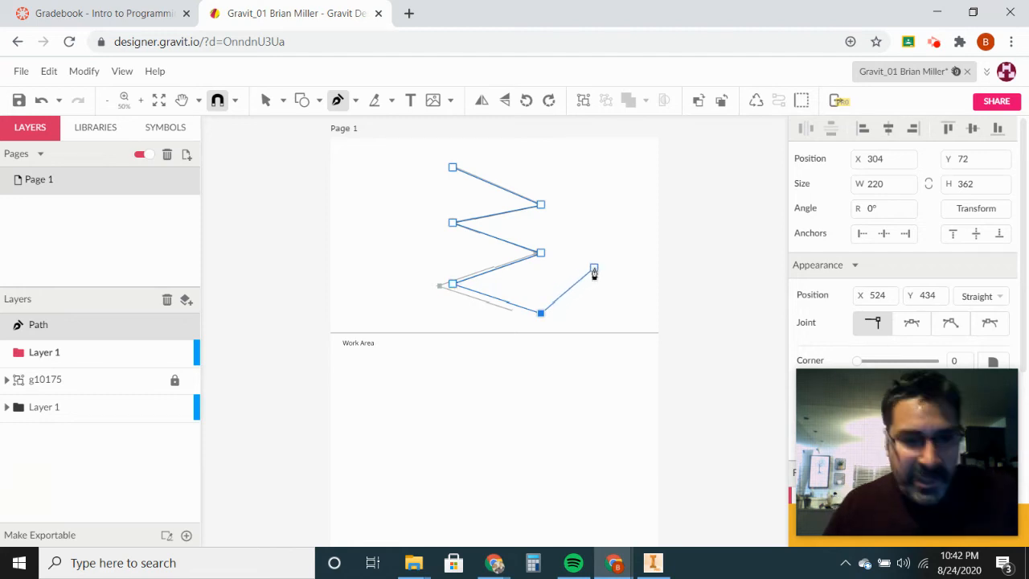
{"action": "key", "text": "Escape"}
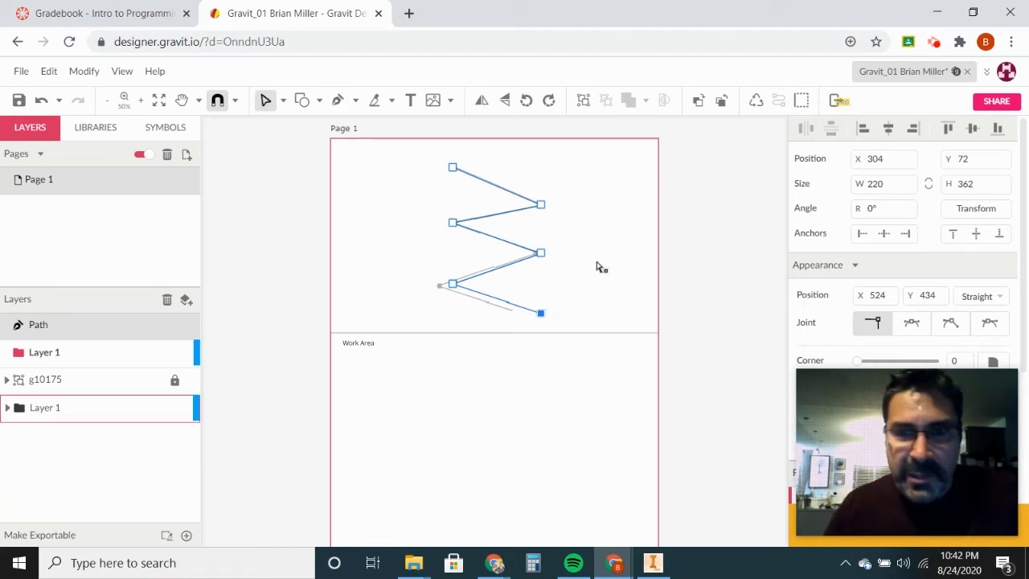
Step: Select the traced zigzag path and scroll the right panel down to its Borders settings
{"action": "left_click", "coordinate": [599, 260]}
{"action": "key", "text": "p"}
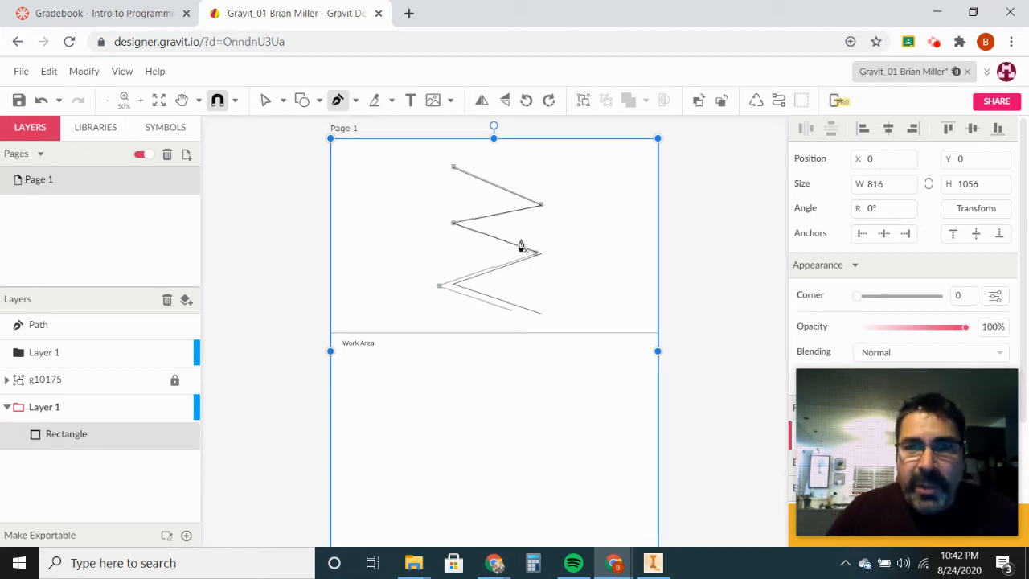
{"action": "scroll", "coordinate": [338, 148], "scroll_direction": "up", "scroll_amount": 3}
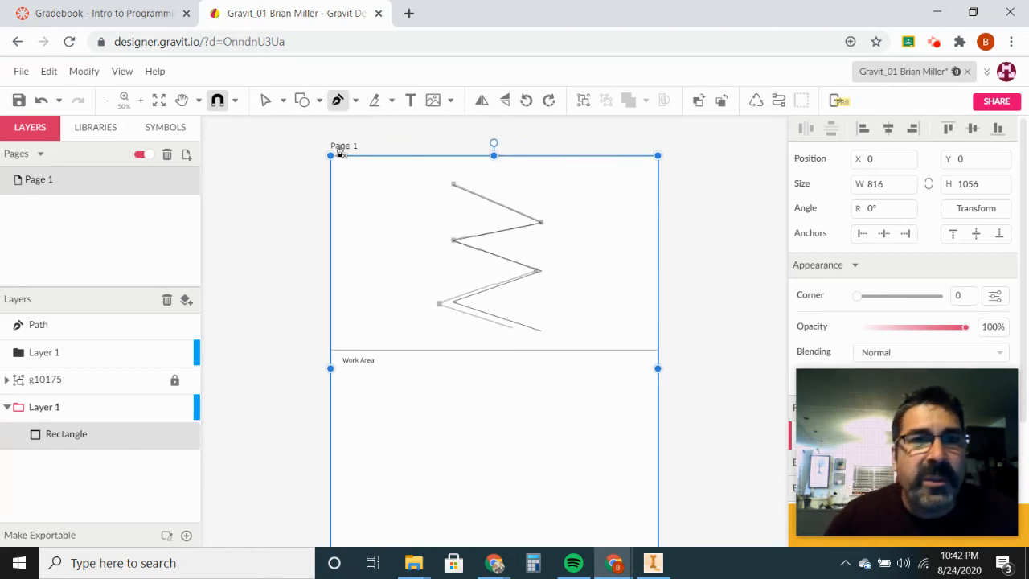
{"action": "left_click", "coordinate": [265, 100]}
{"action": "left_click", "coordinate": [468, 239]}
{"action": "double_click", "coordinate": [471, 237]}
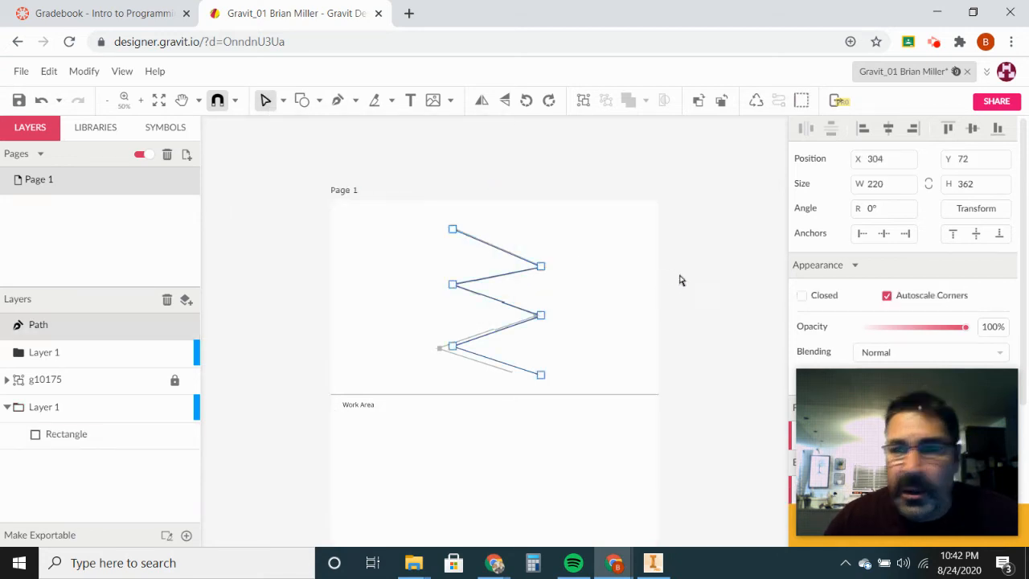
{"action": "scroll", "coordinate": [775, 303], "scroll_direction": "down", "scroll_amount": 4}
{"action": "left_click_drag", "start_coordinate": [872, 388], "coordinate": [230, 177]}
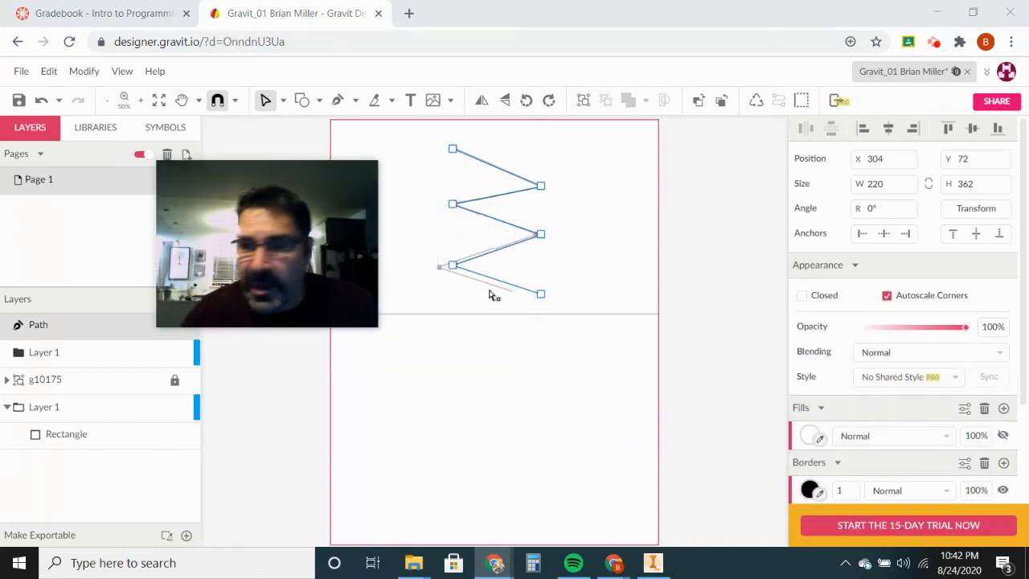
{"action": "scroll", "coordinate": [841, 435], "scroll_direction": "down", "scroll_amount": 1}
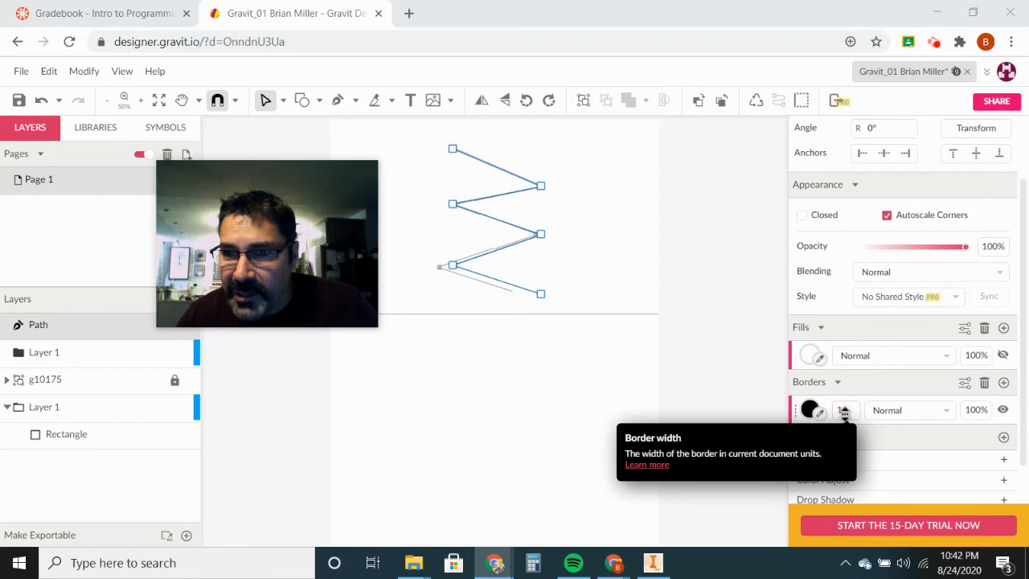
Step: Set the zigzag's border width to 12 and its colour to dark red #980000
{"action": "left_click_drag", "start_coordinate": [845, 413], "coordinate": [848, 404]}
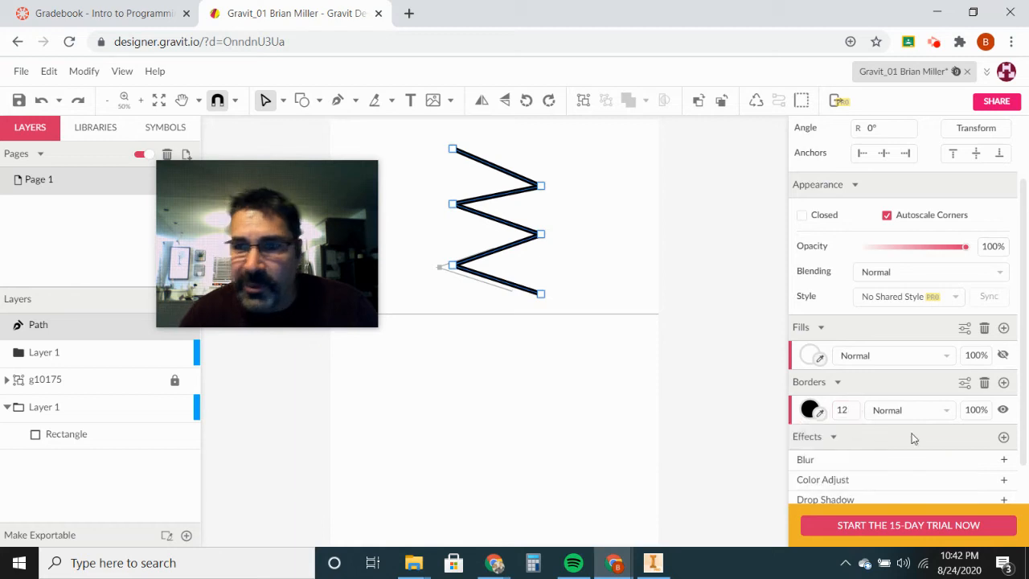
{"action": "left_click", "coordinate": [812, 410]}
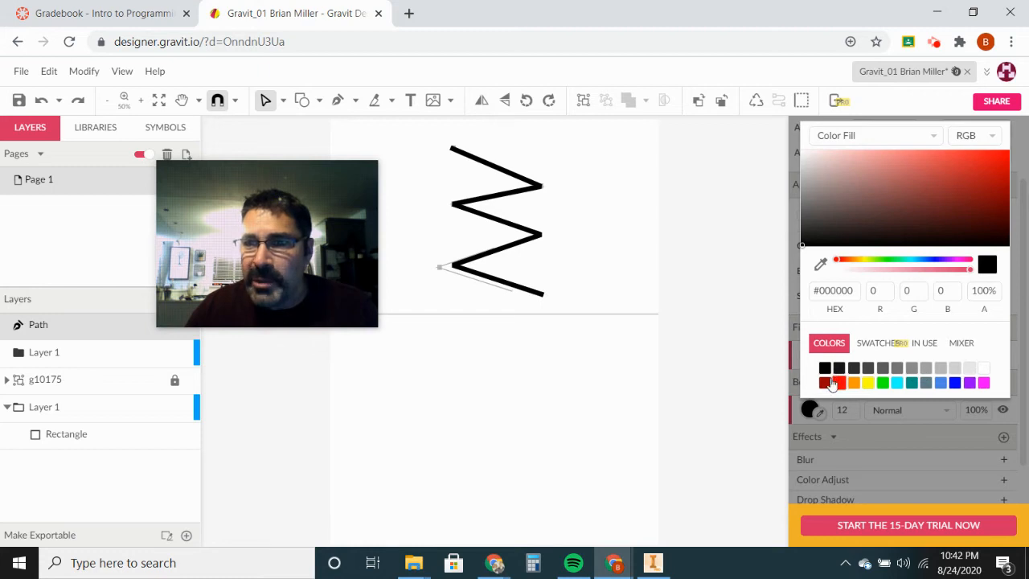
{"action": "left_click", "coordinate": [825, 384]}
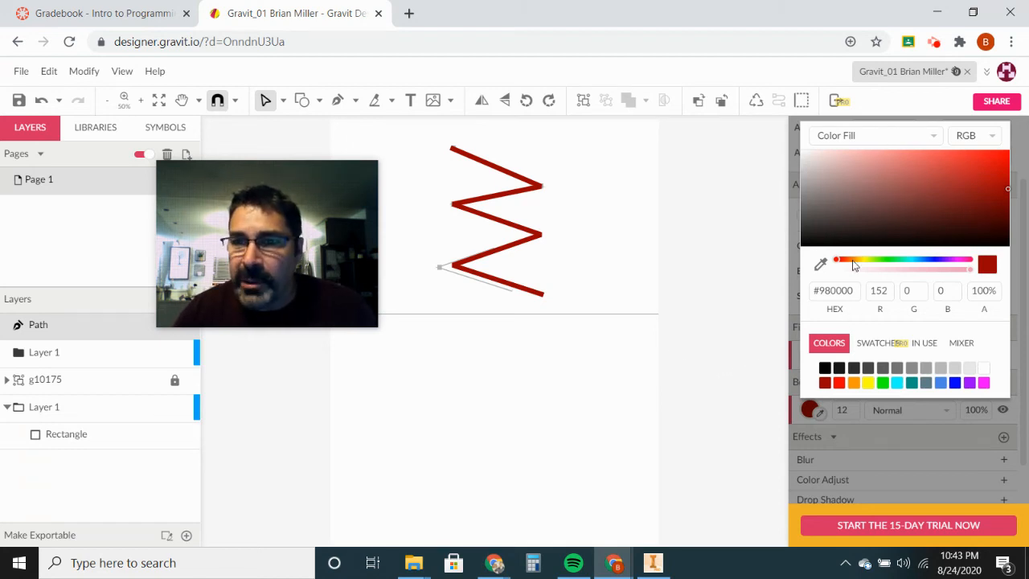
{"action": "left_click", "coordinate": [752, 264]}
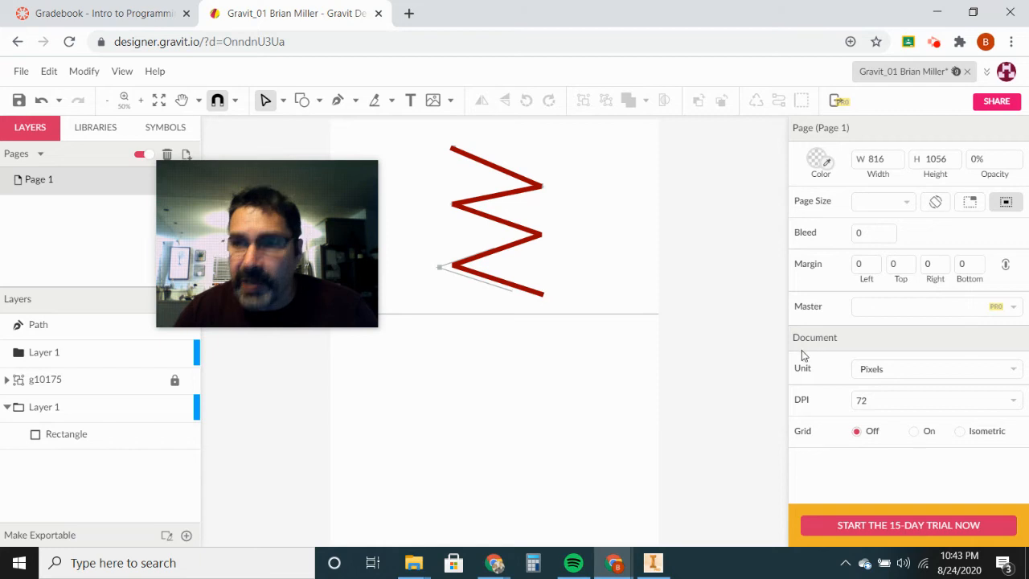
{"action": "left_click", "coordinate": [497, 223]}
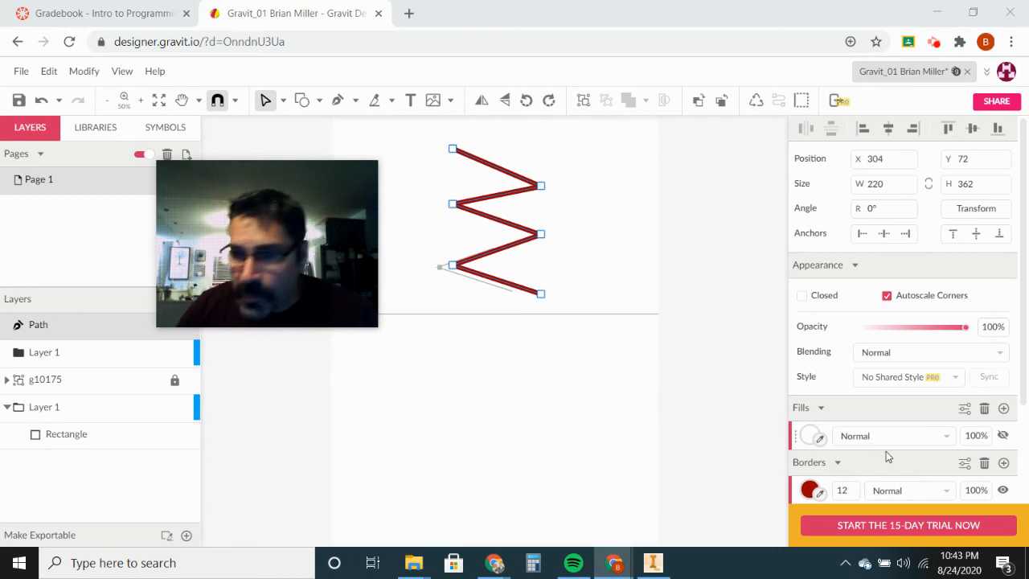
{"action": "left_click", "coordinate": [965, 464]}
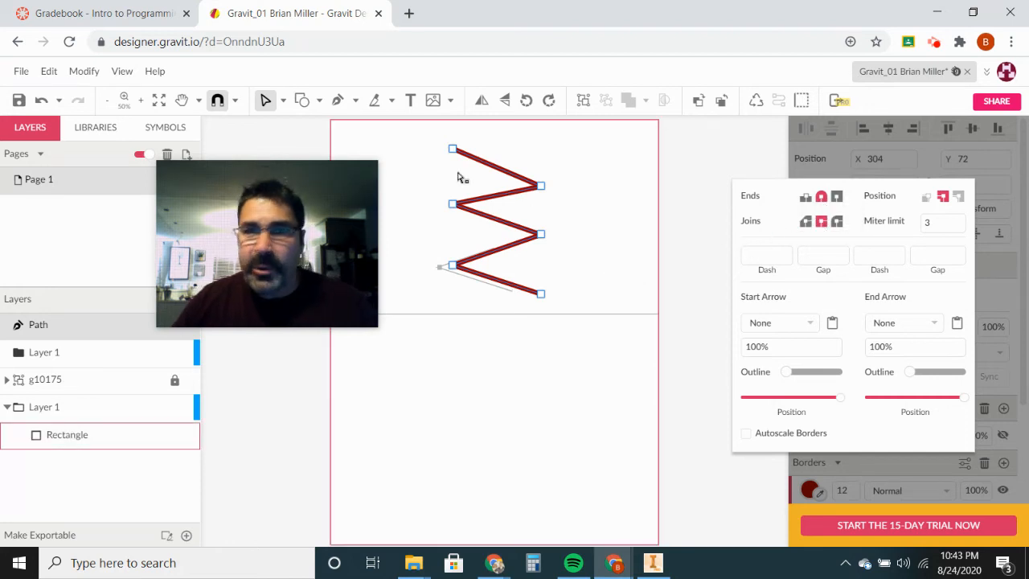
{"action": "left_click", "coordinate": [266, 100]}
{"action": "left_click", "coordinate": [453, 327]}
{"action": "left_click", "coordinate": [496, 205]}
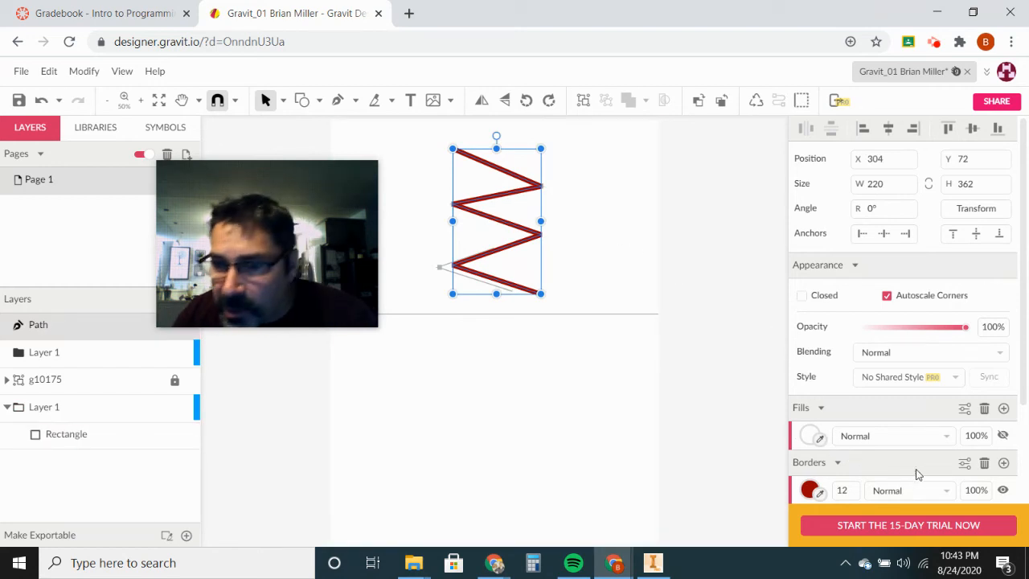
{"action": "left_click", "coordinate": [965, 465]}
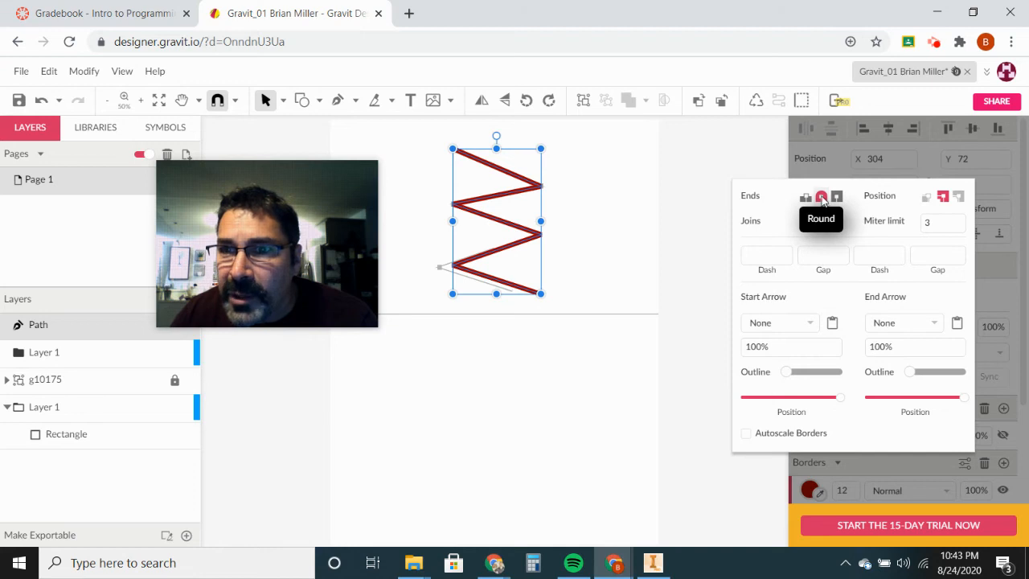
{"action": "left_click", "coordinate": [665, 384]}
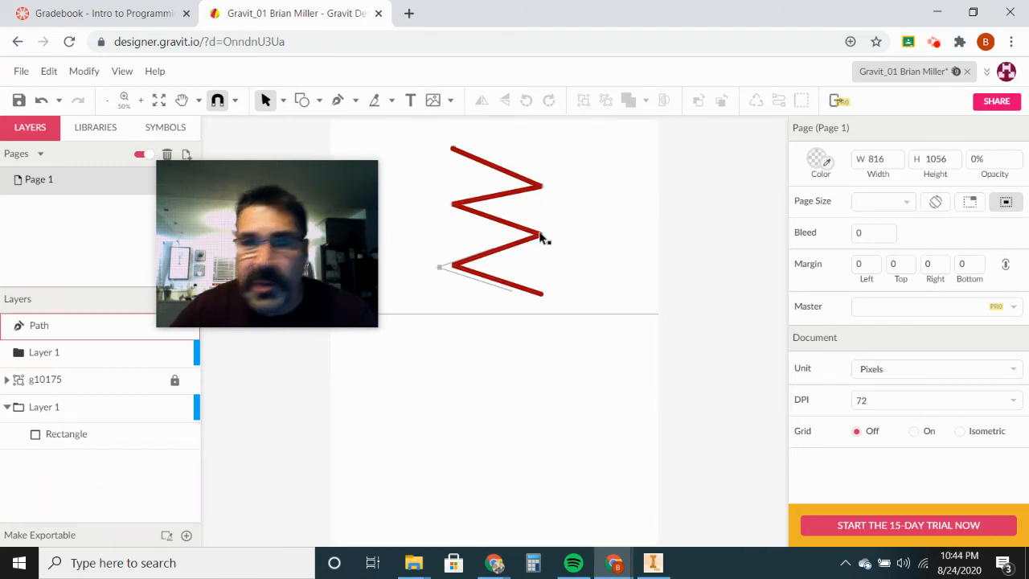
{"action": "left_click", "coordinate": [539, 235]}
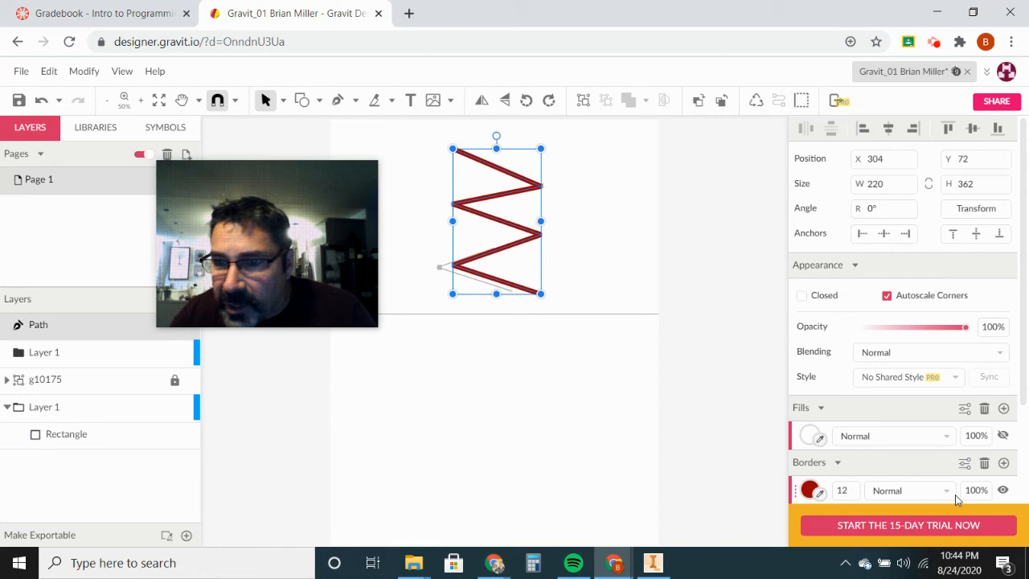
{"action": "left_click", "coordinate": [965, 465]}
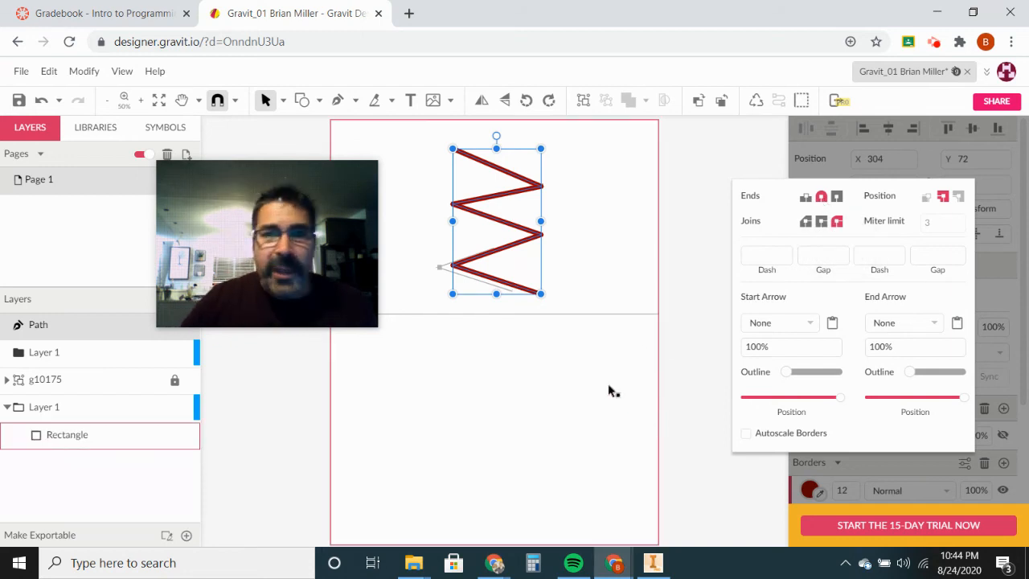
{"action": "left_click", "coordinate": [672, 330]}
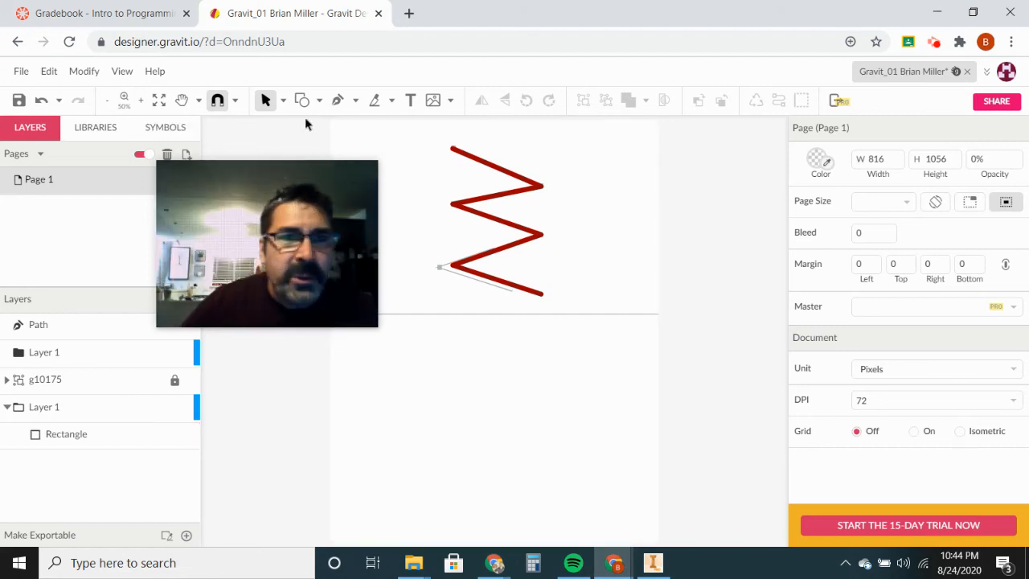
Step: Pen-trace a second zigzag with alternating left and right corners below the dark red one
{"action": "left_click", "coordinate": [338, 100]}
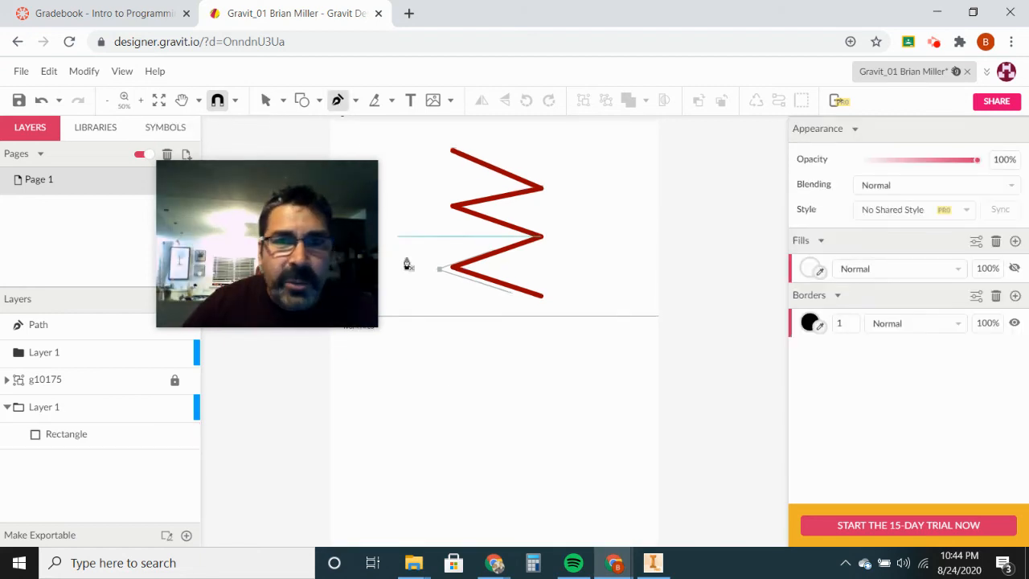
{"action": "left_click", "coordinate": [452, 356]}
{"action": "left_click", "coordinate": [540, 387]}
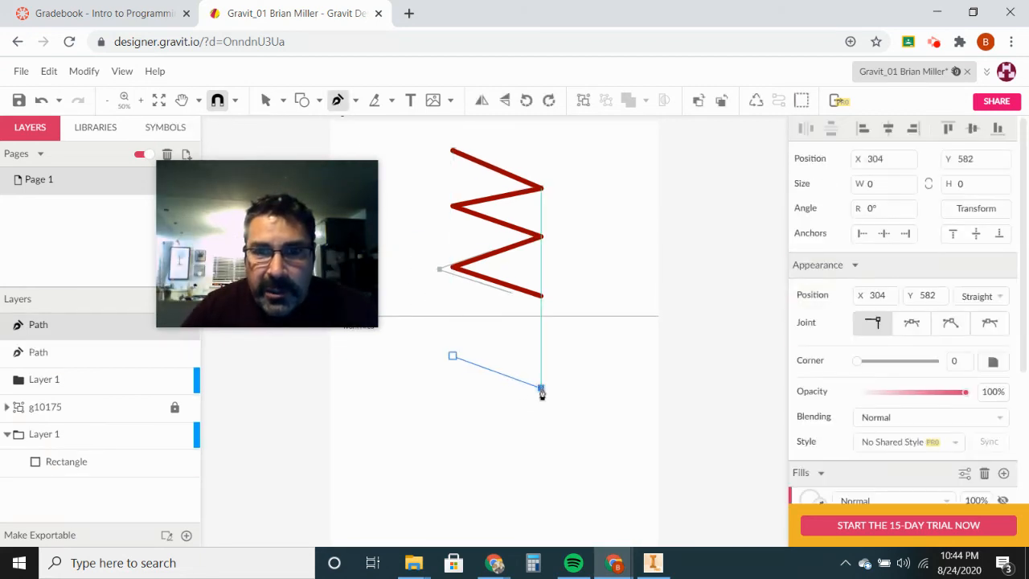
{"action": "left_click", "coordinate": [541, 455]}
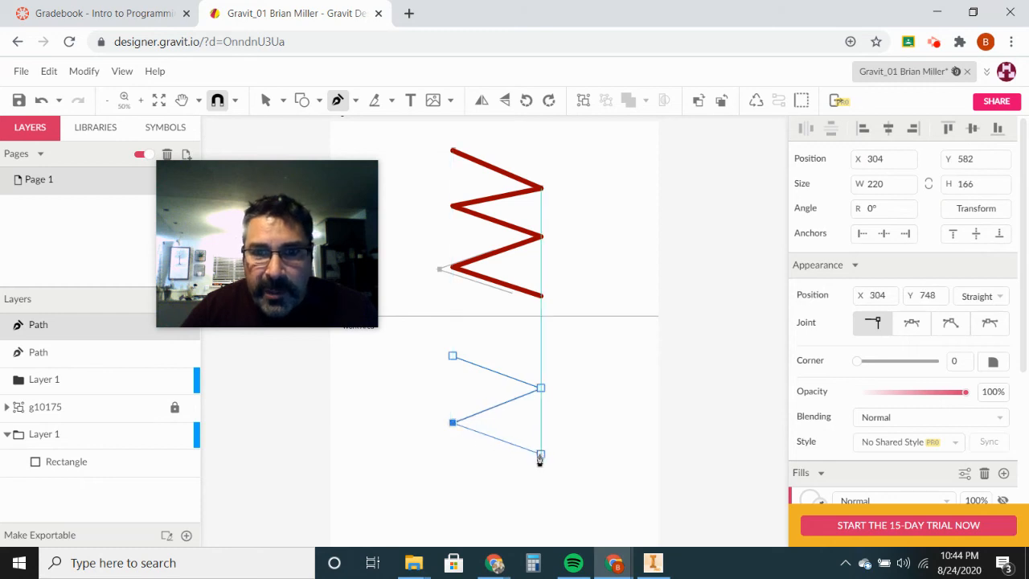
{"action": "left_click", "coordinate": [452, 488]}
{"action": "scroll", "coordinate": [510, 508], "scroll_direction": "down", "scroll_amount": 1}
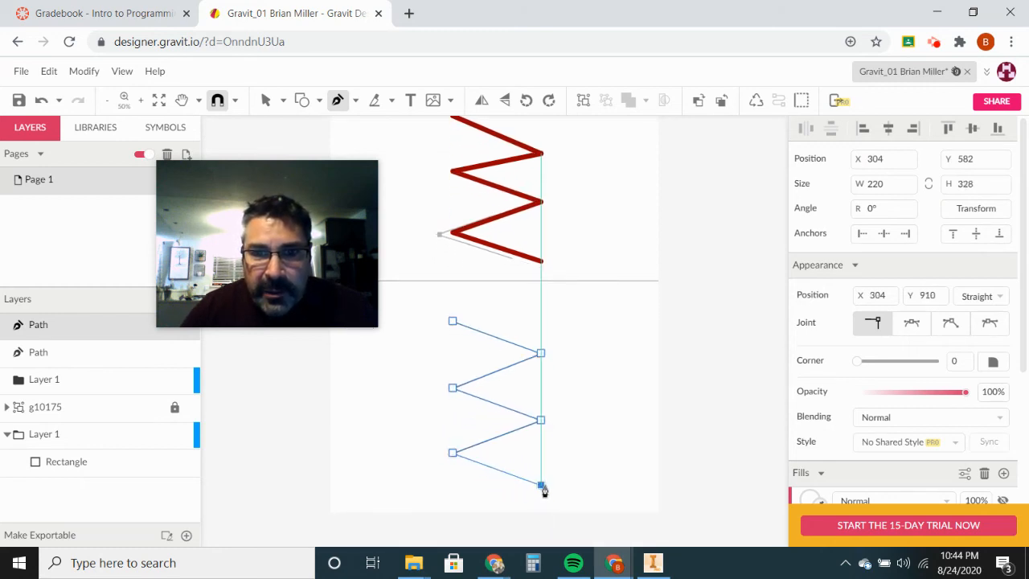
{"action": "left_click", "coordinate": [541, 486]}
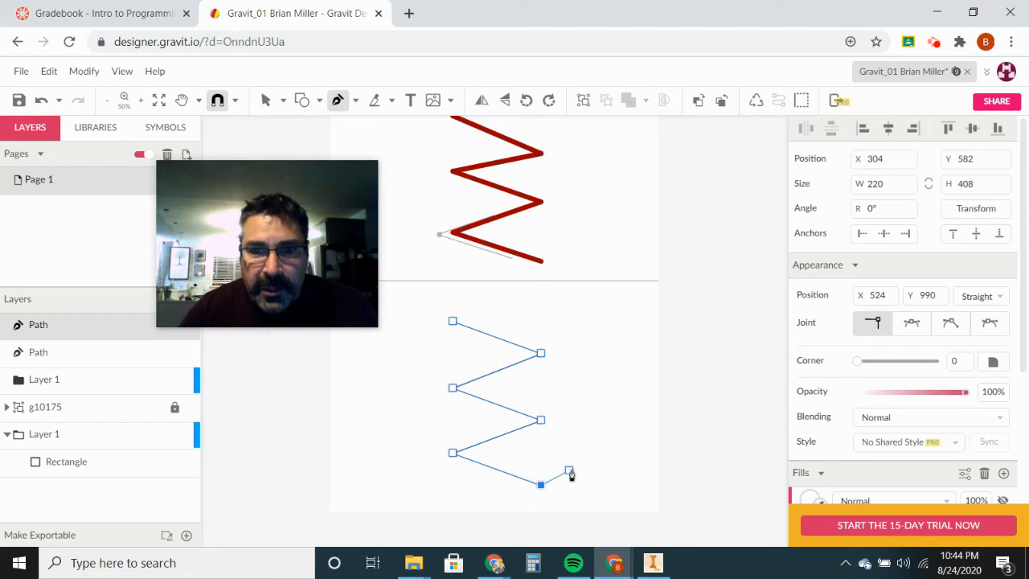
{"action": "key", "text": "Escape"}
{"action": "left_click", "coordinate": [615, 434]}
{"action": "key", "text": "p"}
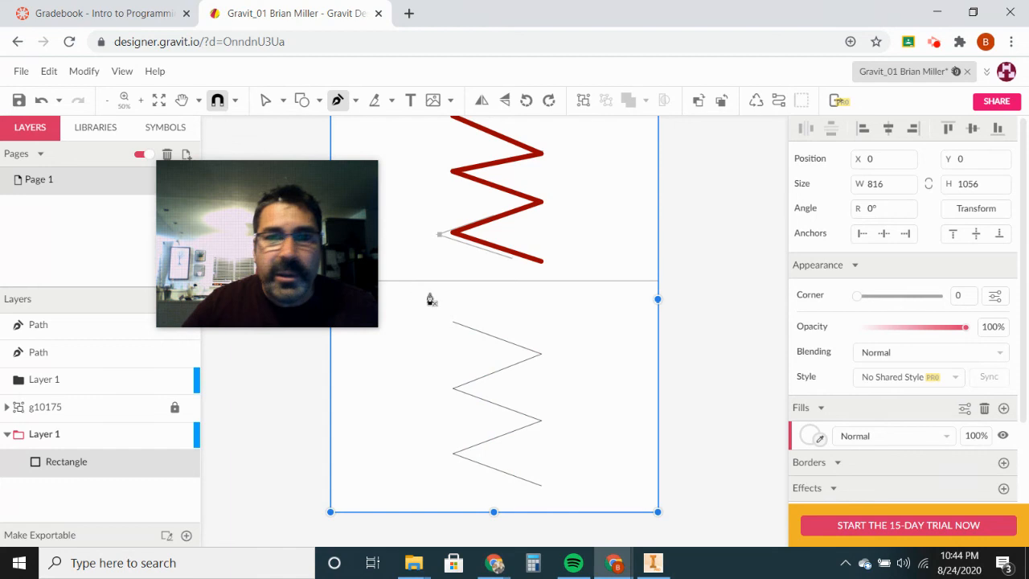
{"action": "scroll", "coordinate": [346, 188], "scroll_direction": "up", "scroll_amount": 3}
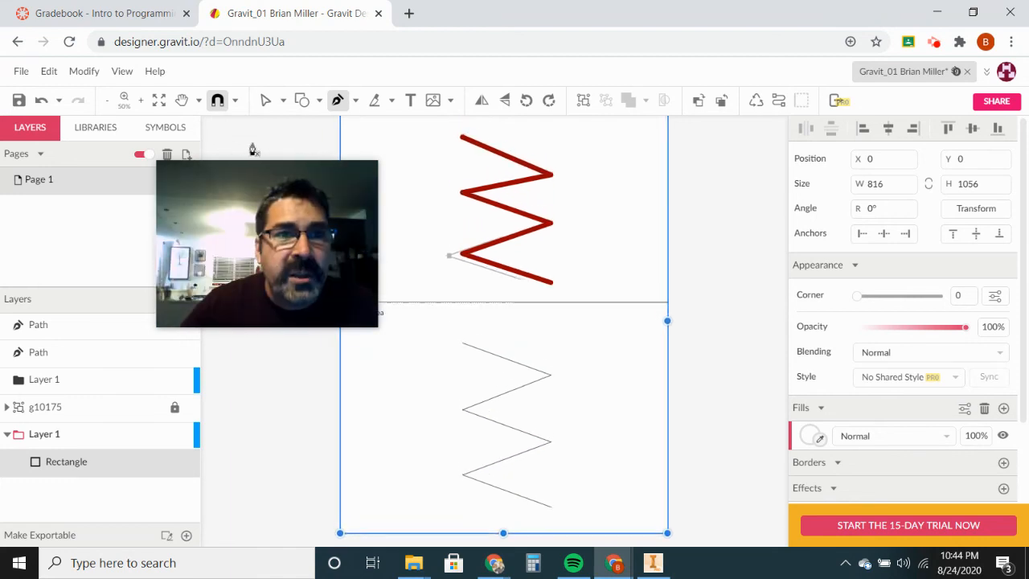
Step: Select the lower zigzag and give it a 6-wide dark red (#980000) border
{"action": "left_click", "coordinate": [265, 99]}
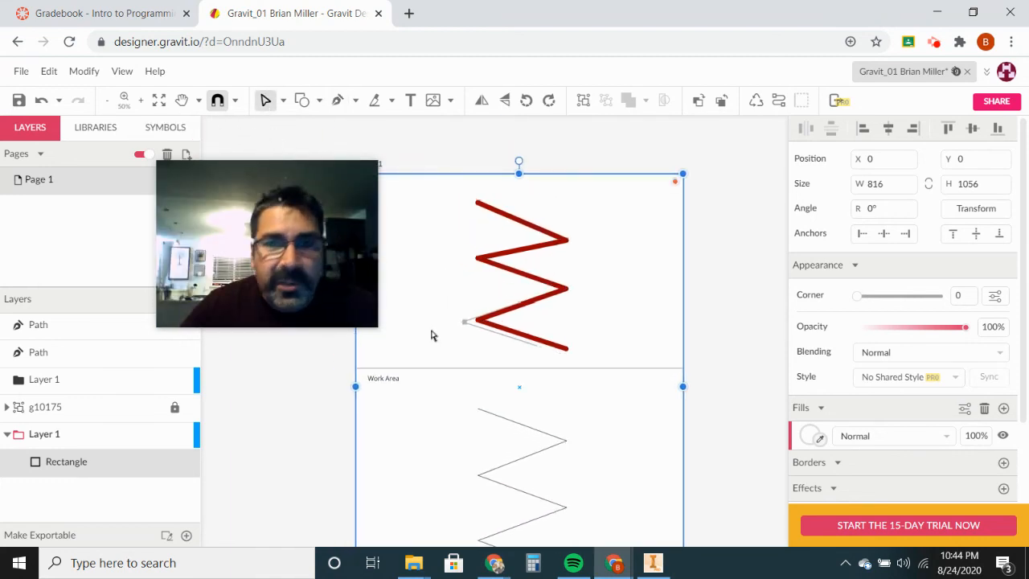
{"action": "left_click", "coordinate": [507, 421]}
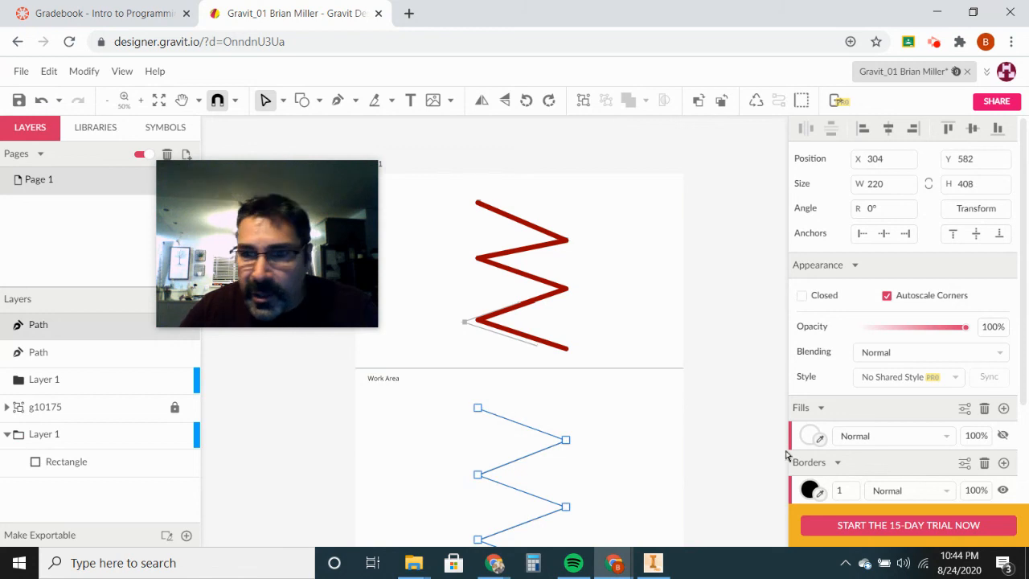
{"action": "left_click", "coordinate": [852, 488]}
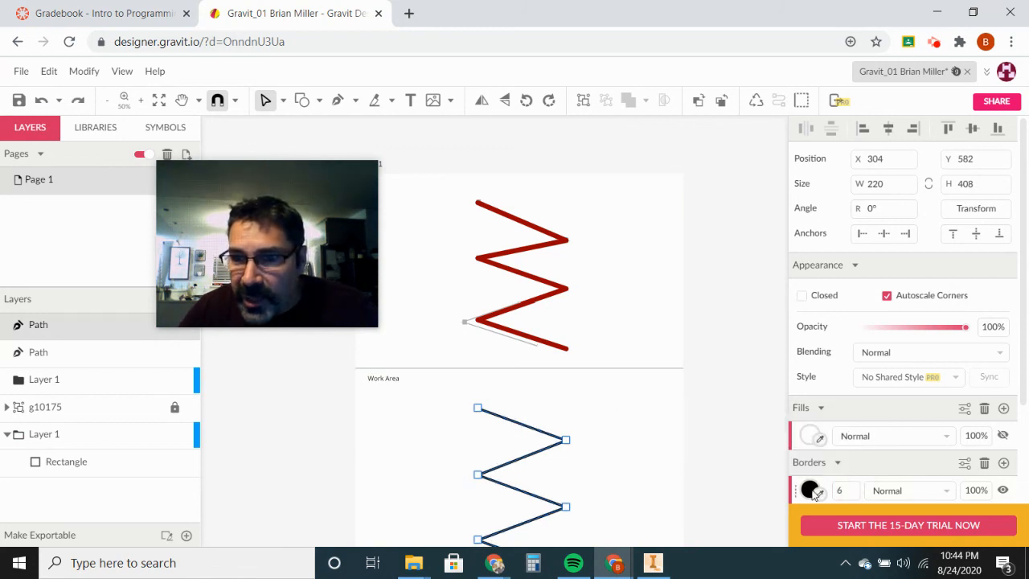
{"action": "left_click", "coordinate": [812, 491]}
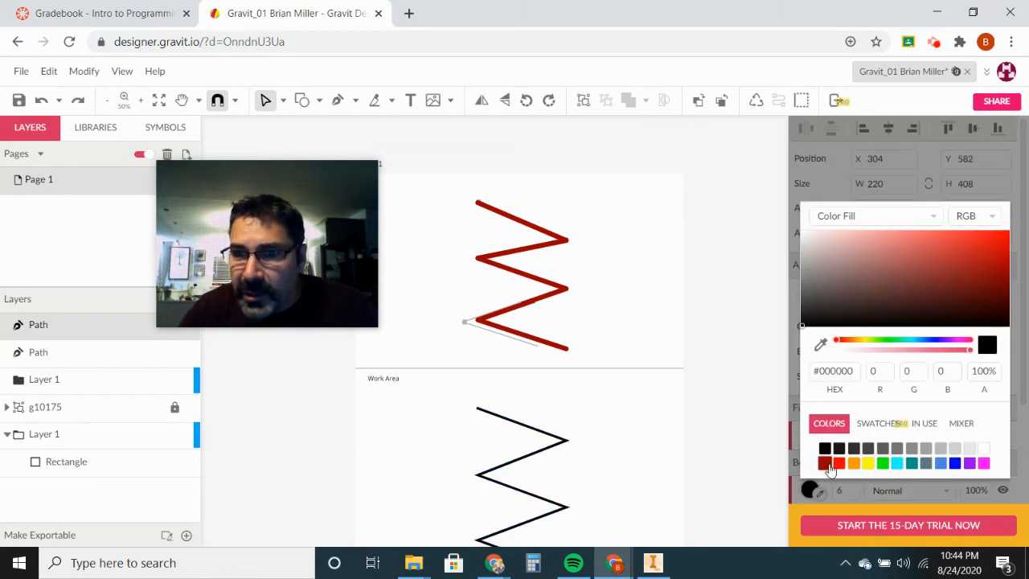
{"action": "left_click", "coordinate": [826, 464]}
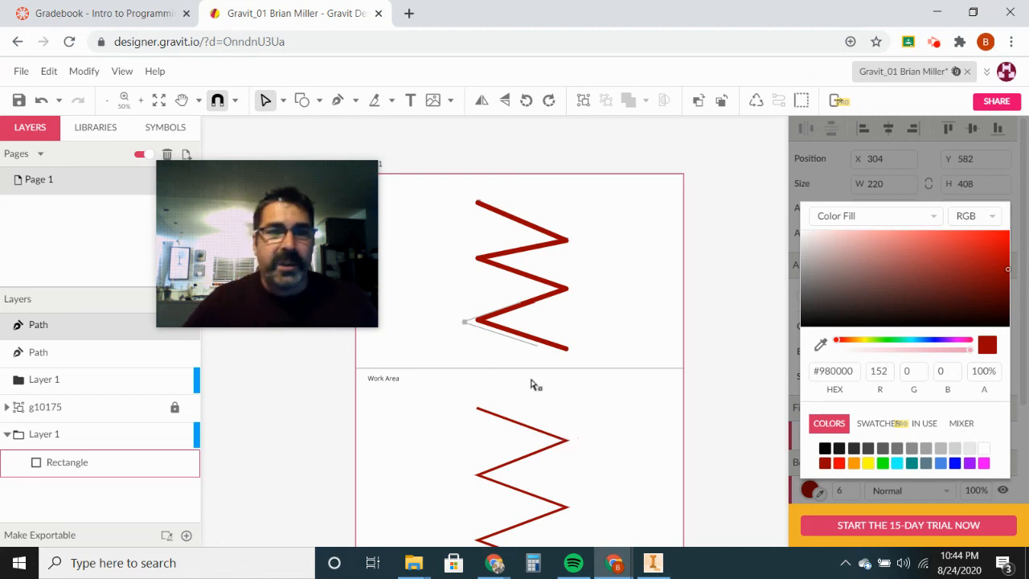
{"action": "mouse_move", "coordinate": [302, 241]}
{"action": "left_click_drag", "start_coordinate": [262, 185], "coordinate": [896, 366]}
{"action": "scroll", "coordinate": [706, 349], "scroll_direction": "down", "scroll_amount": 1}
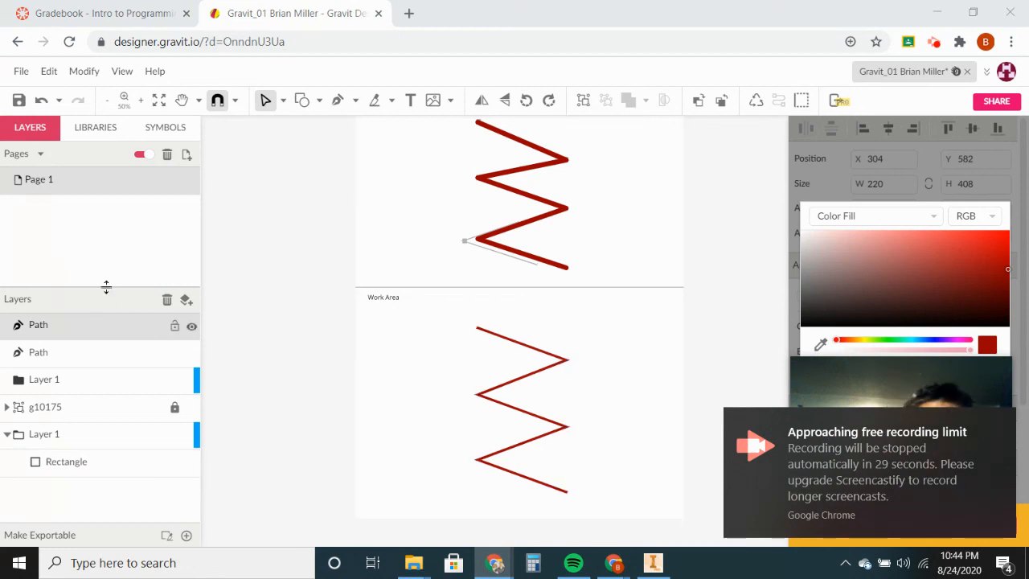
Step: Save the design, copy its share link with sharing on, and return to Canvas
{"action": "left_click", "coordinate": [21, 72]}
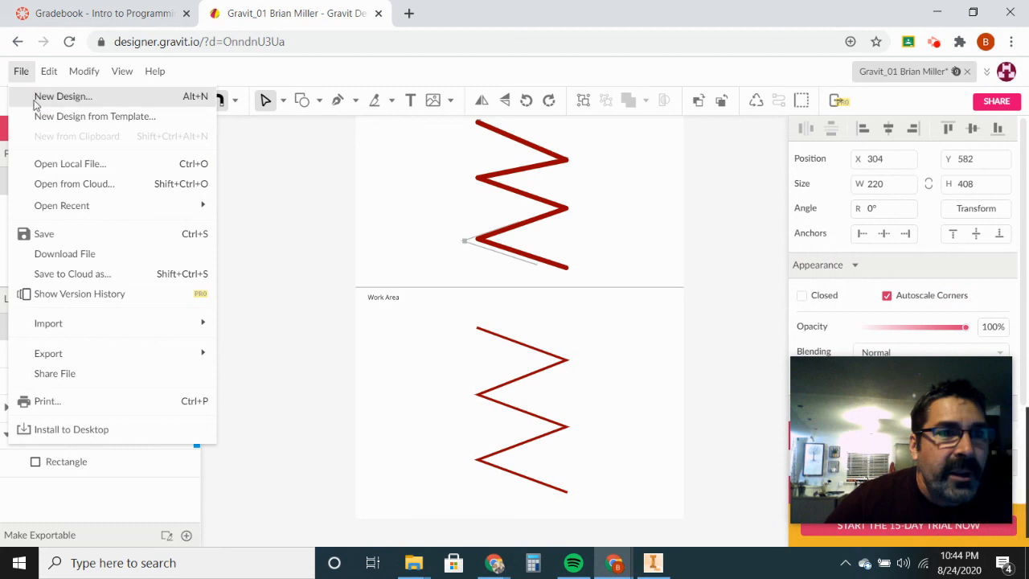
{"action": "left_click", "coordinate": [46, 232]}
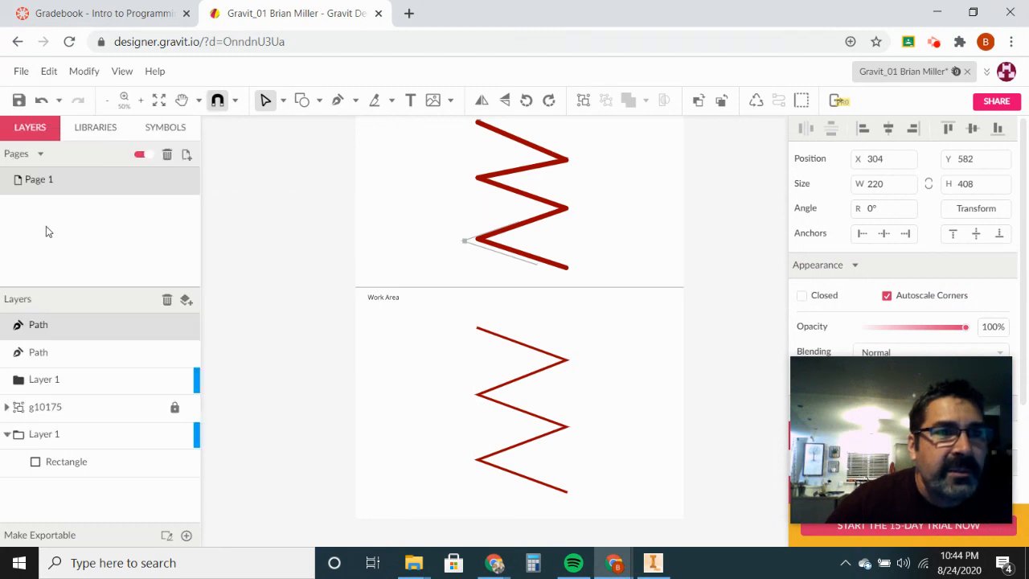
{"action": "left_click", "coordinate": [21, 74]}
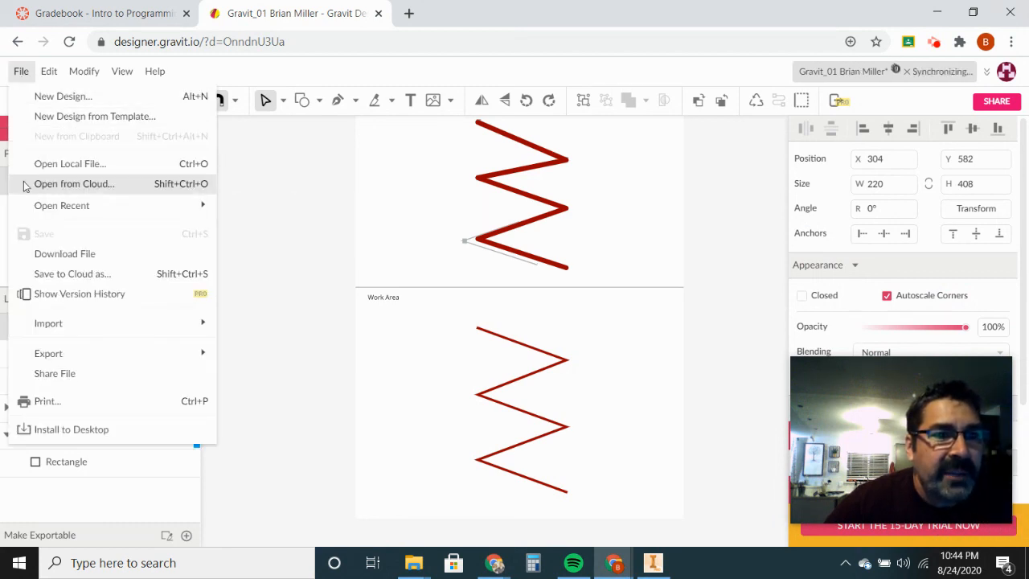
{"action": "left_click", "coordinate": [56, 374]}
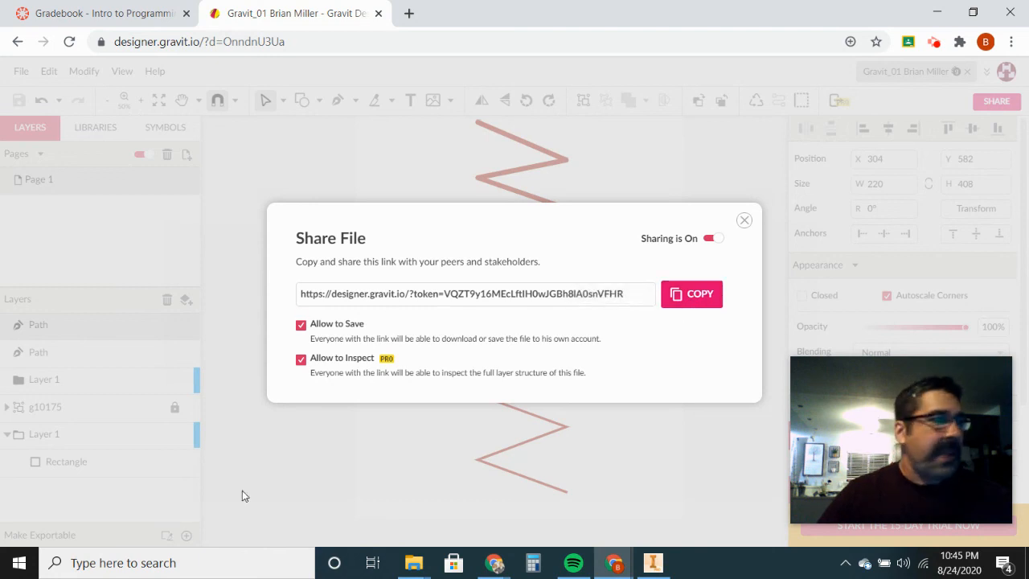
{"action": "key", "text": "alt+Tab"}
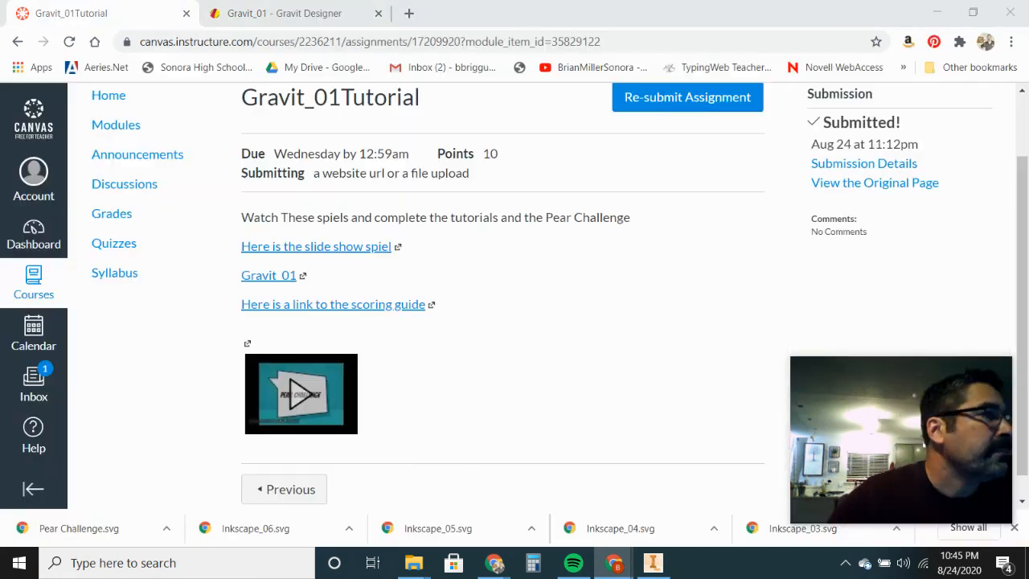
Step: Start a resubmission and paste the Gravit share link into the Website URL field
{"action": "left_click", "coordinate": [679, 97]}
{"action": "scroll", "coordinate": [405, 311], "scroll_direction": "down", "scroll_amount": 1}
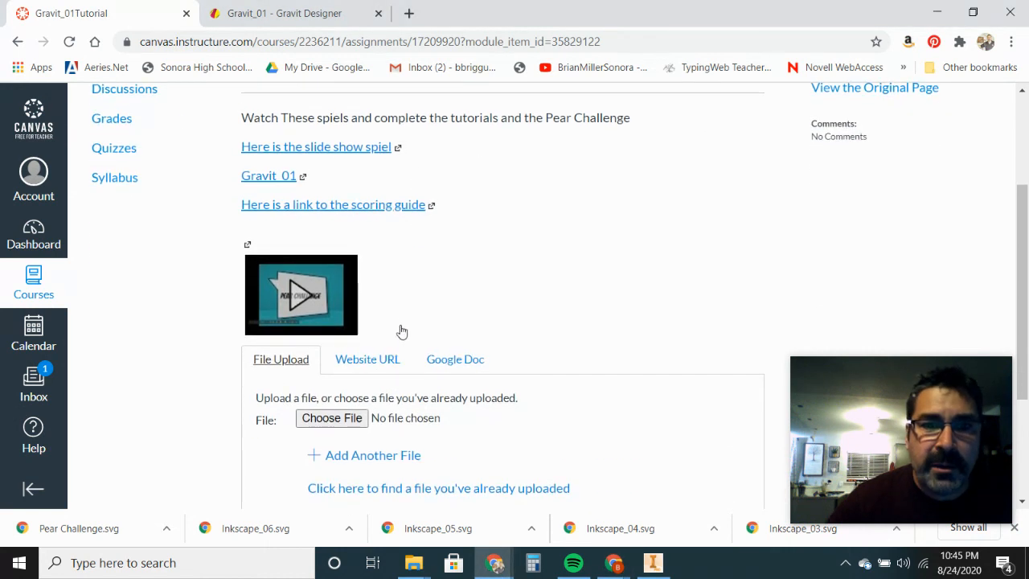
{"action": "left_click", "coordinate": [371, 360]}
{"action": "left_click", "coordinate": [354, 425]}
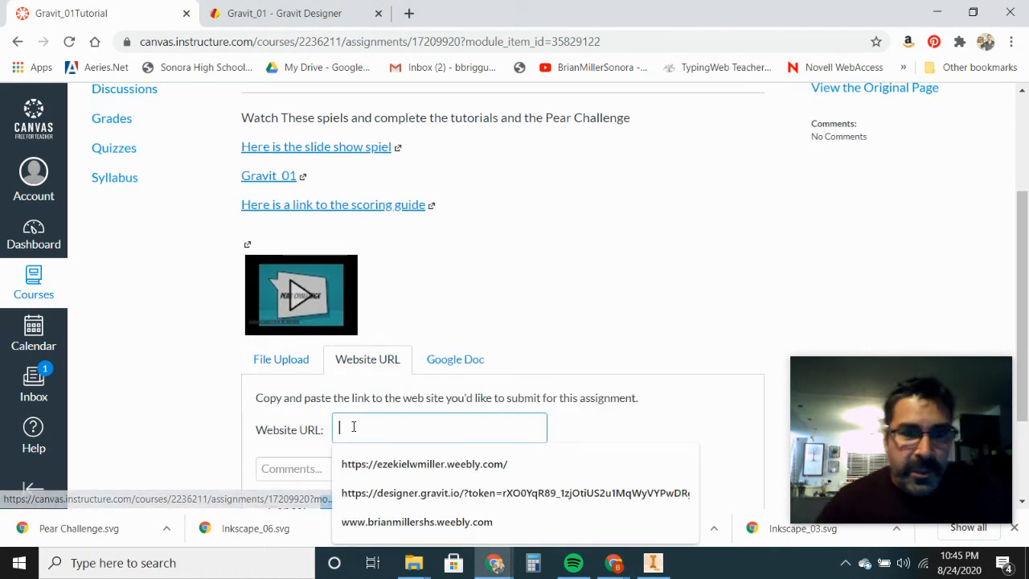
{"action": "key", "text": "ctrl+v"}
{"action": "scroll", "coordinate": [388, 439], "scroll_direction": "down", "scroll_amount": 1}
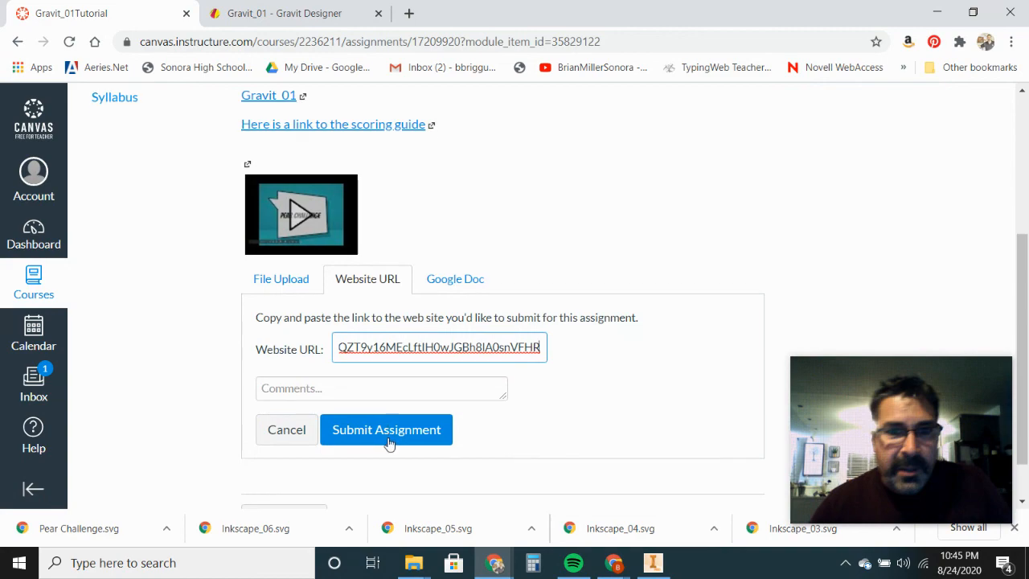